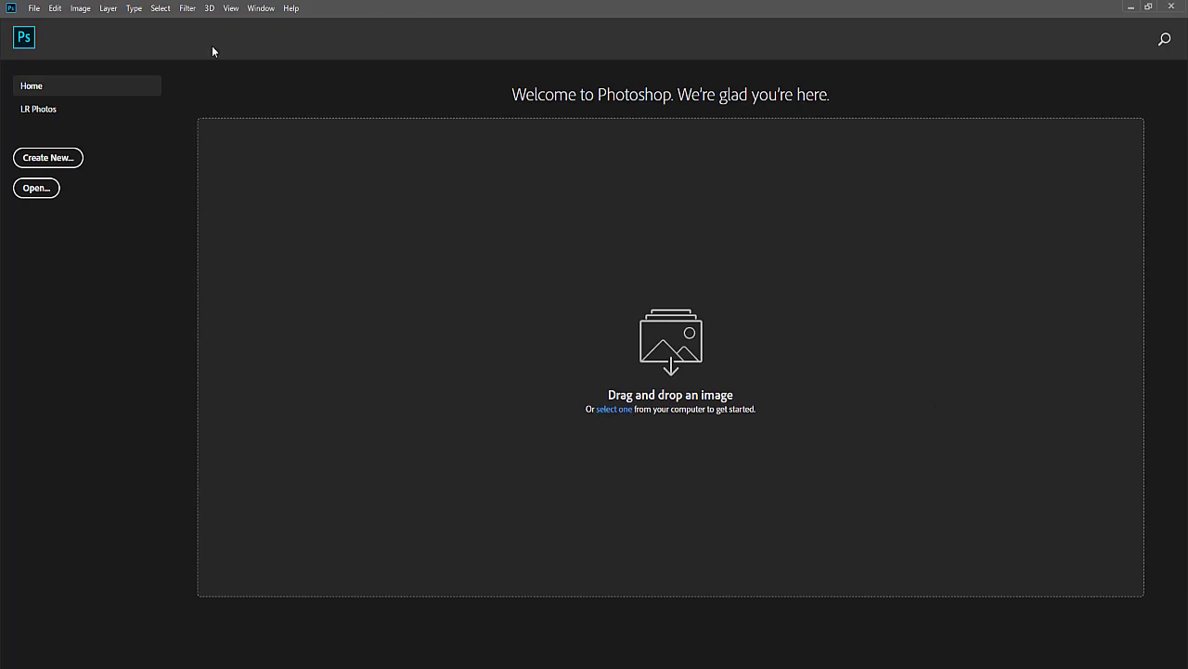
Step: Open the grayscale cyclist street photo (Image 2) from the exercise folder
left_click(29, 198)
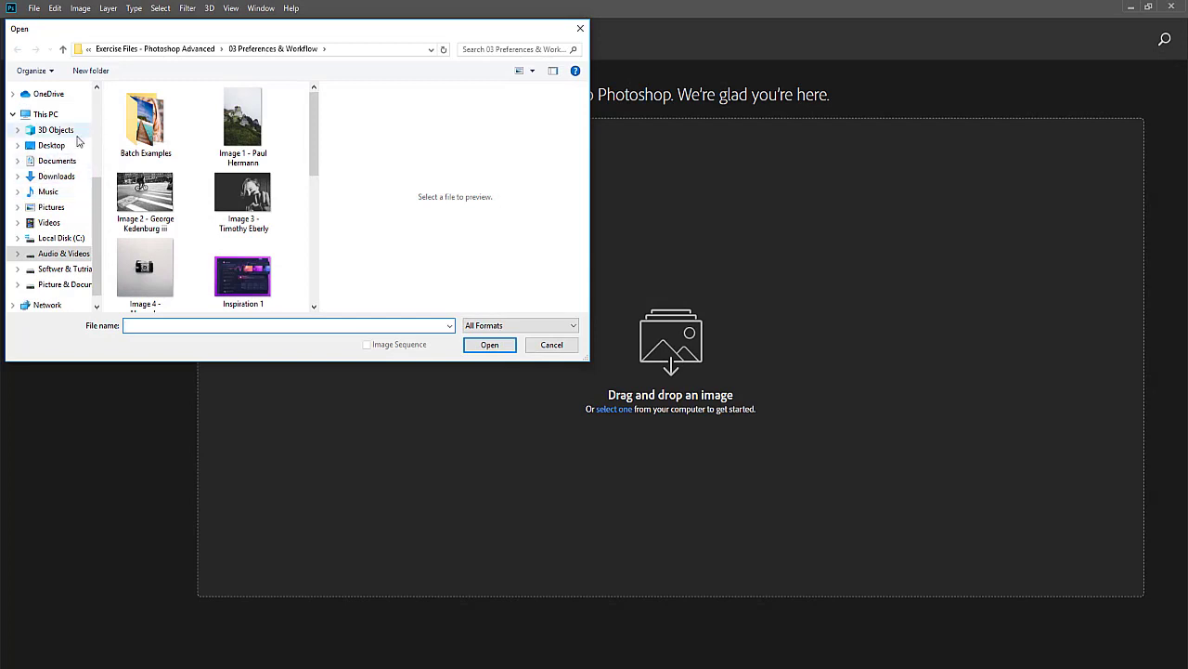
left_click(132, 197)
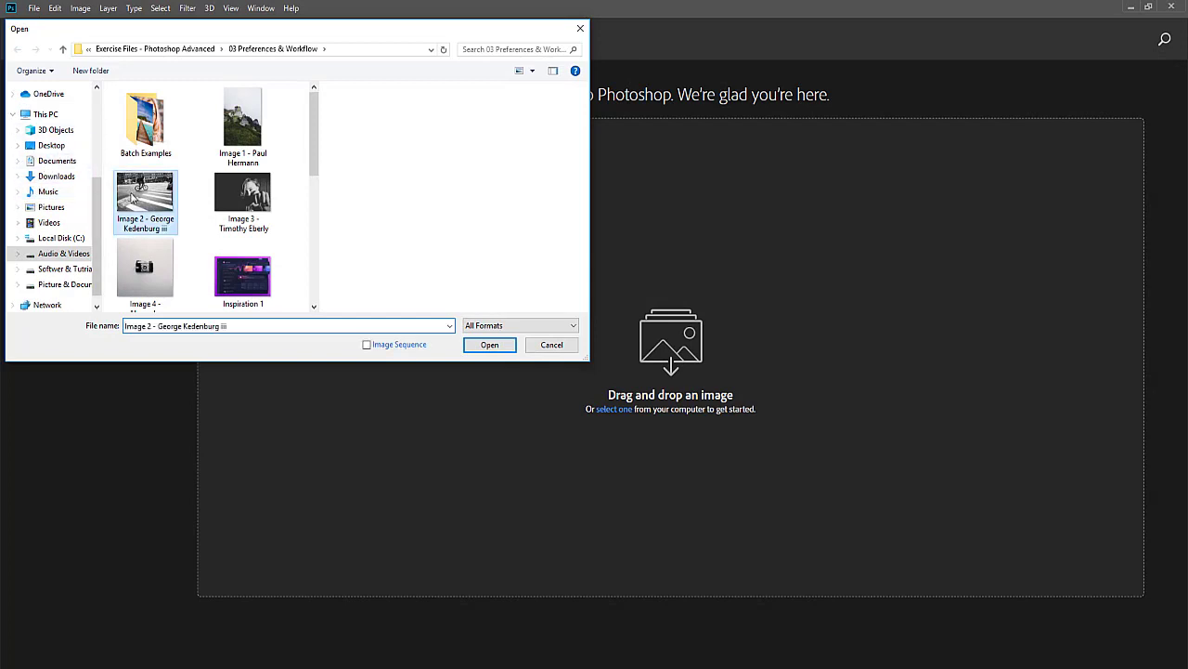
left_click(473, 347)
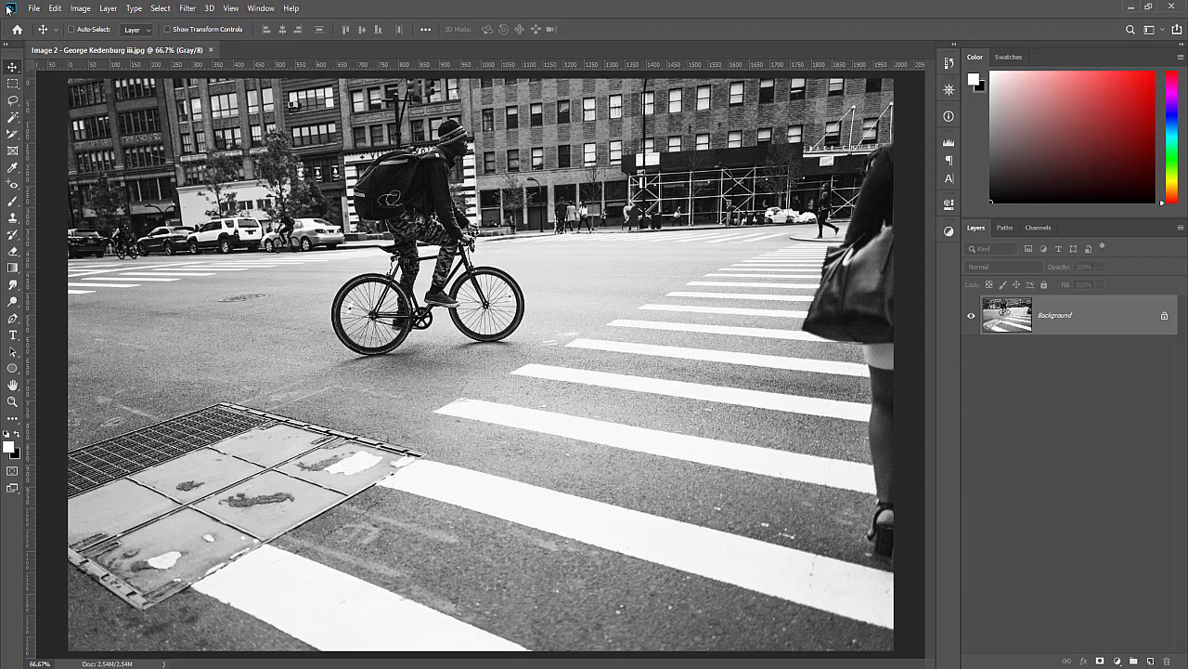
left_click(34, 10)
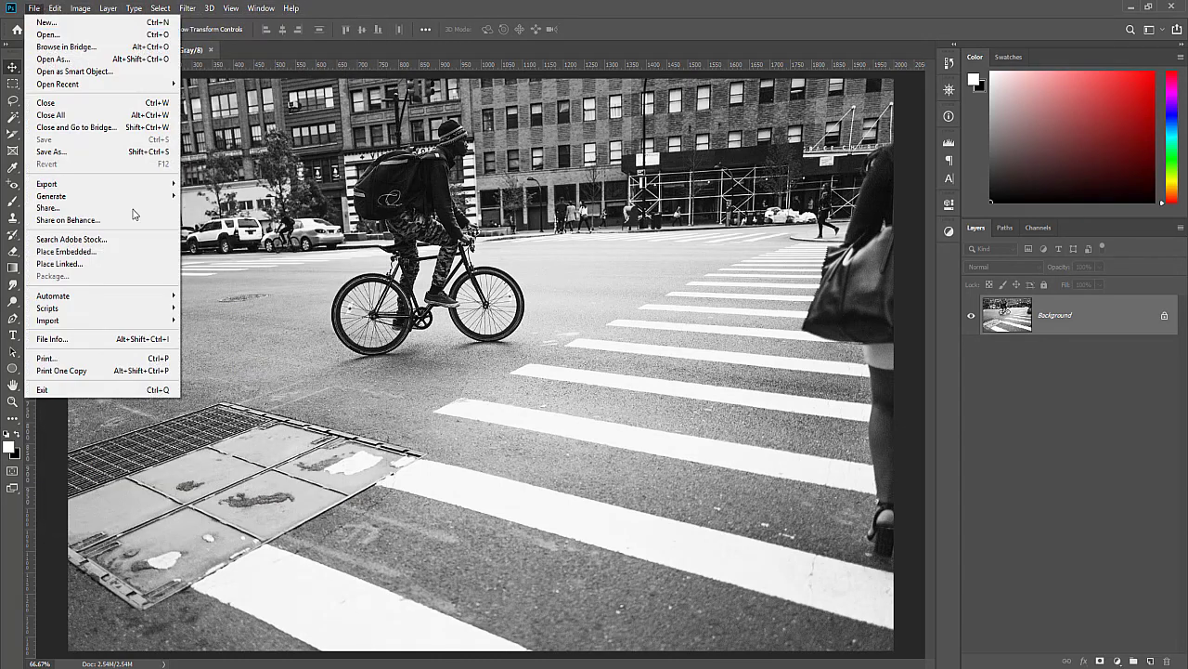
left_click(323, 100)
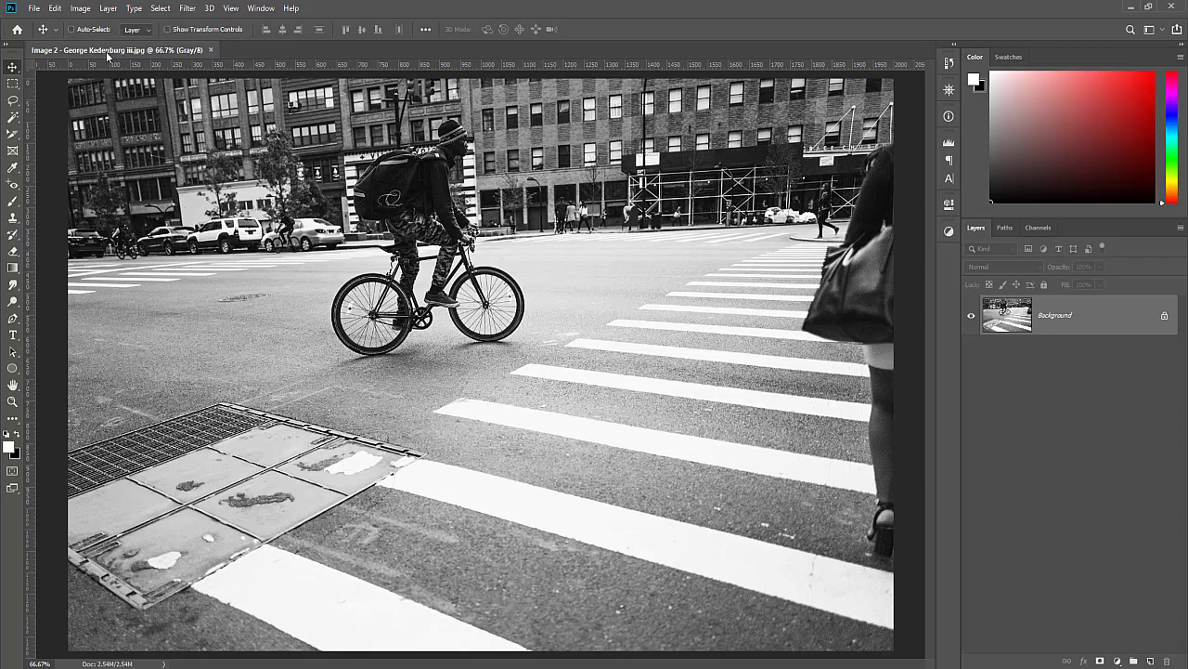
mouse_move(109, 51)
left_mouse_down()
mouse_move(170, 175)
mouse_move(134, 146)
left_mouse_up()
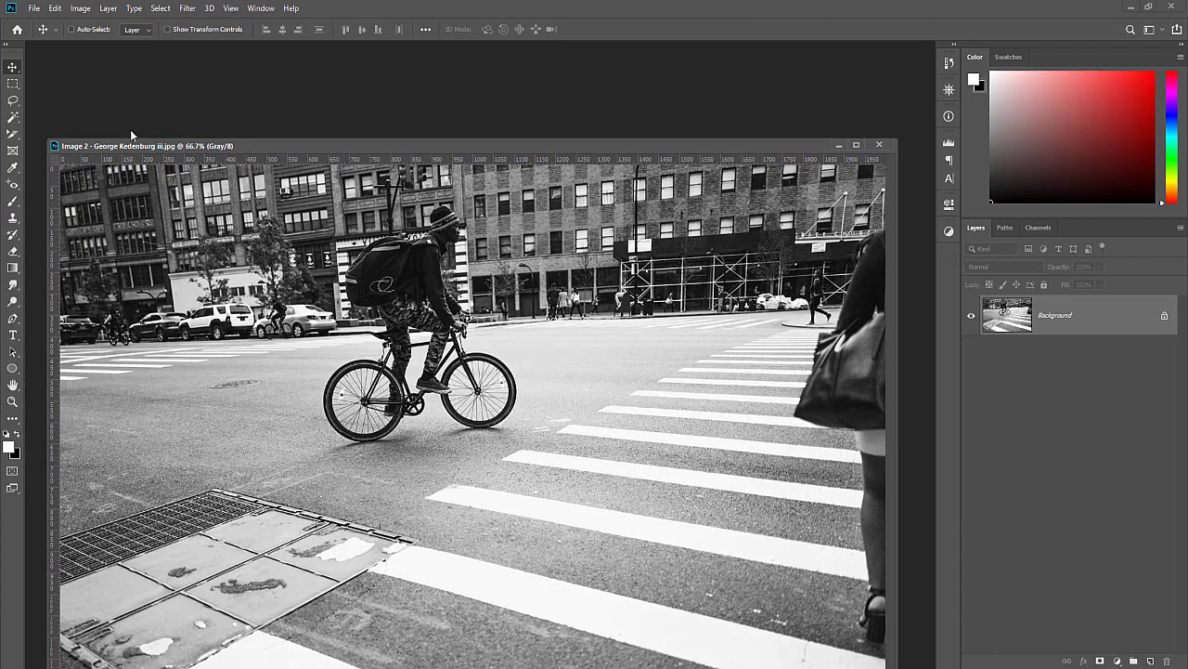
left_click_drag(137, 149, 119, 46)
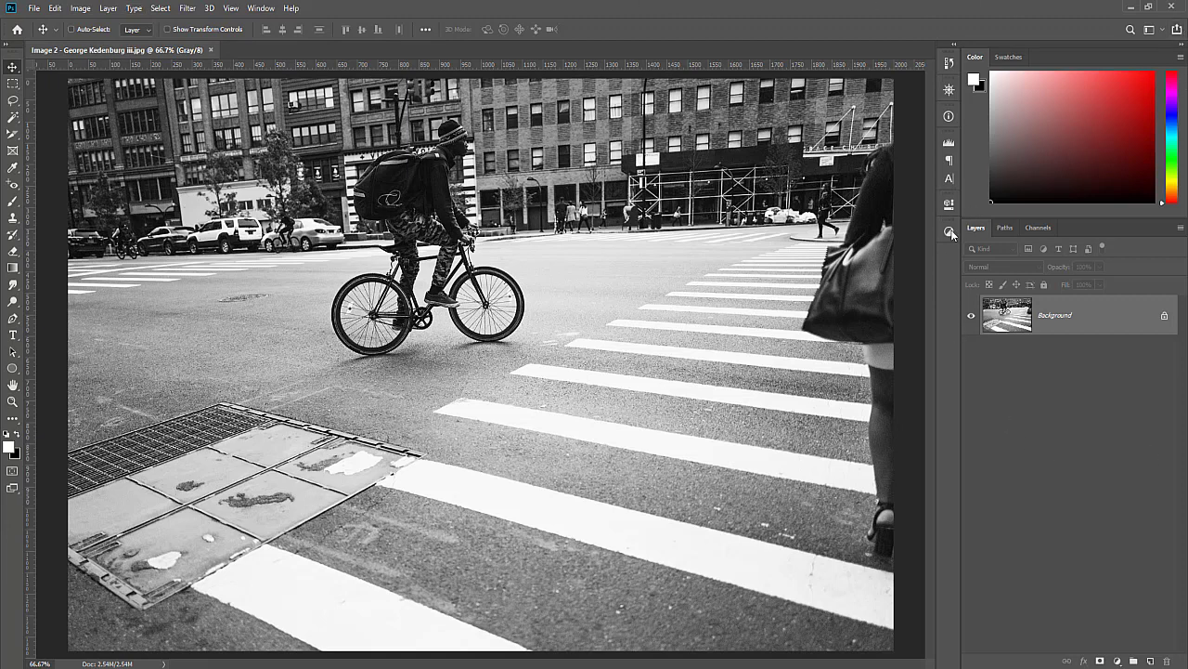
Step: Pull two collapsed panels out of the right dock to float over the cyclist photo
left_click_drag(949, 232, 756, 272)
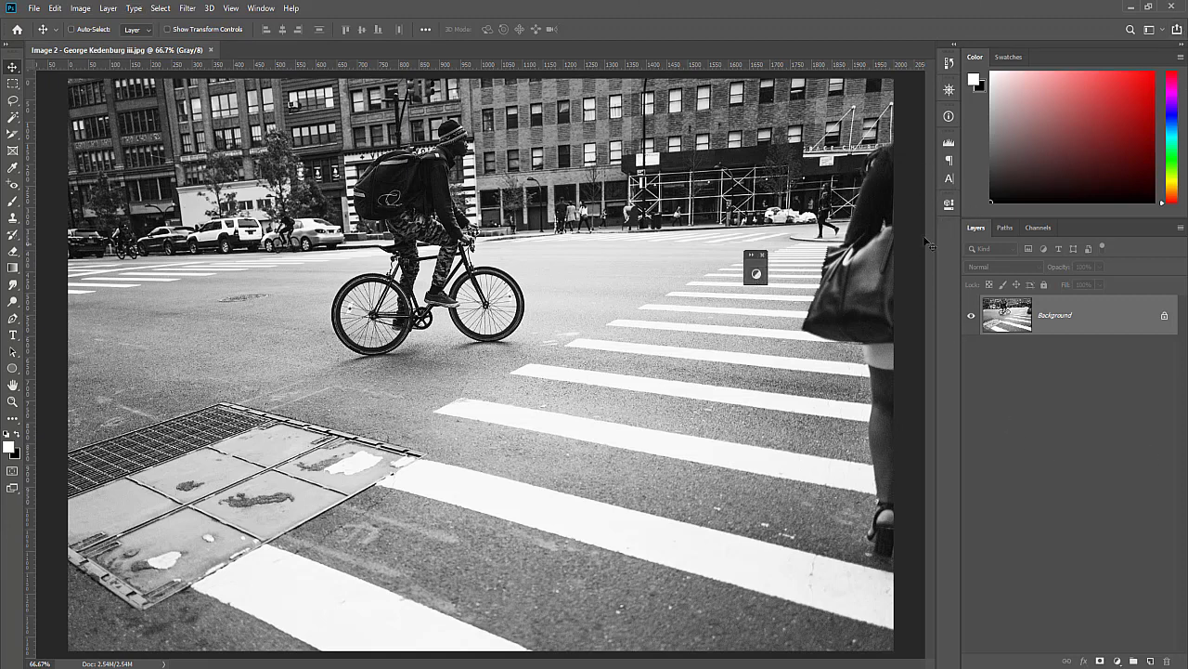
mouse_move(949, 204)
left_mouse_down()
mouse_move(652, 199)
mouse_move(887, 371)
left_mouse_up()
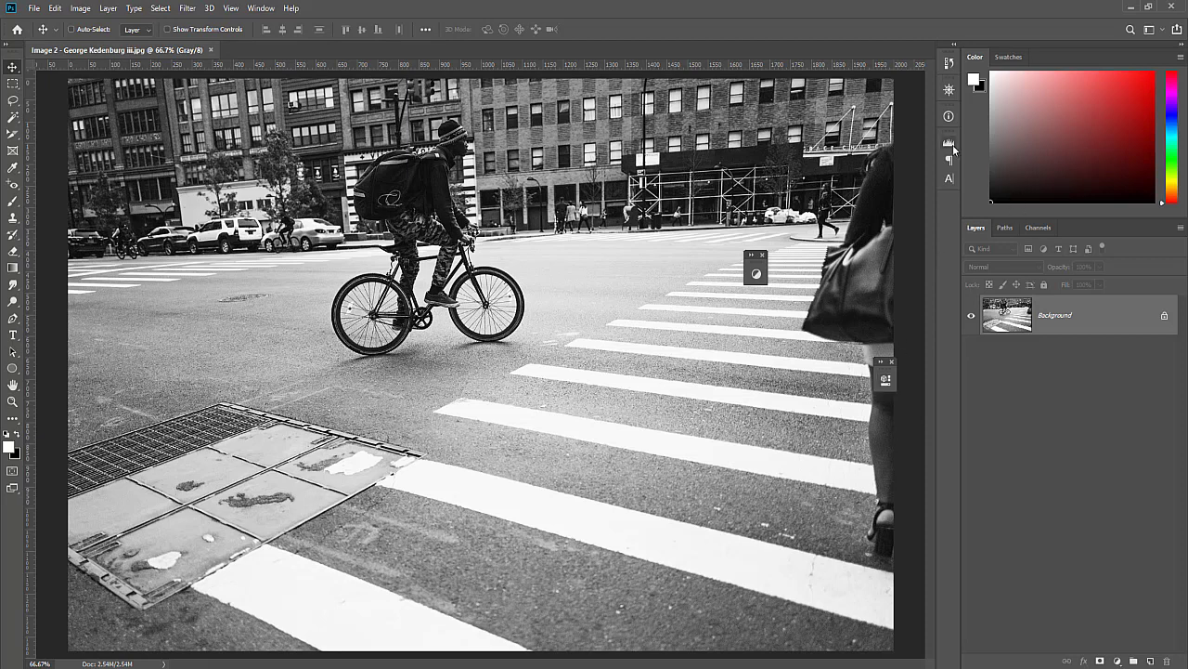
left_click(261, 8)
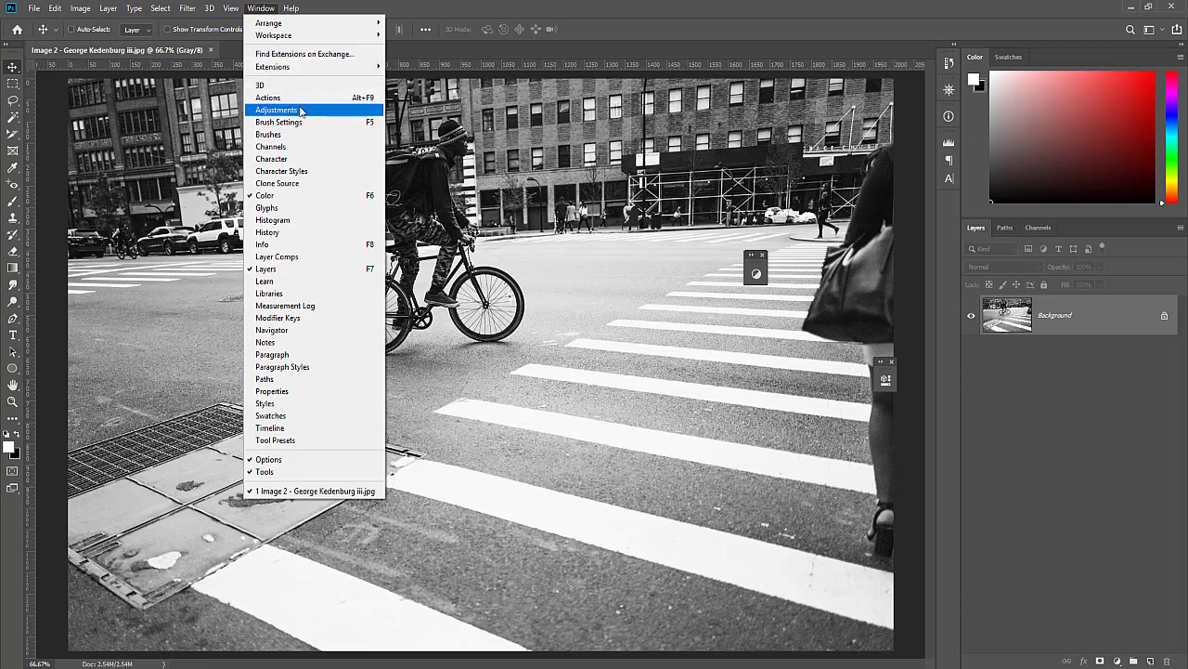
Step: Open the Adjustments panel floating over the photo, check Channels, then return to Layers
left_click(301, 110)
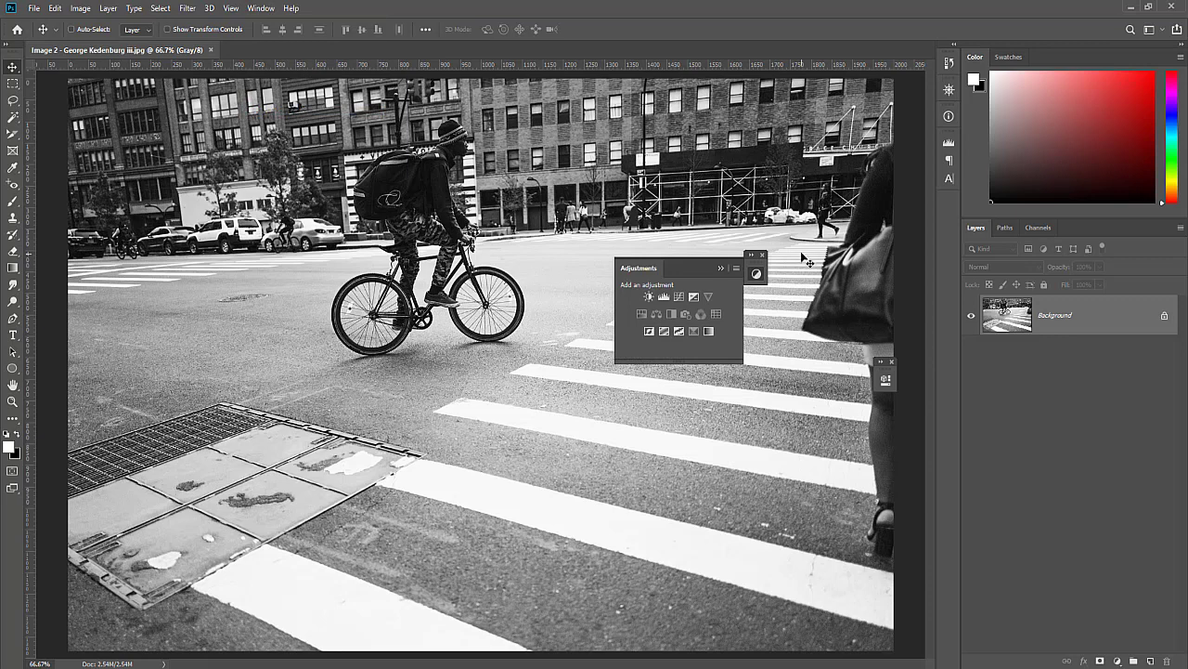
left_click_drag(706, 268, 716, 288)
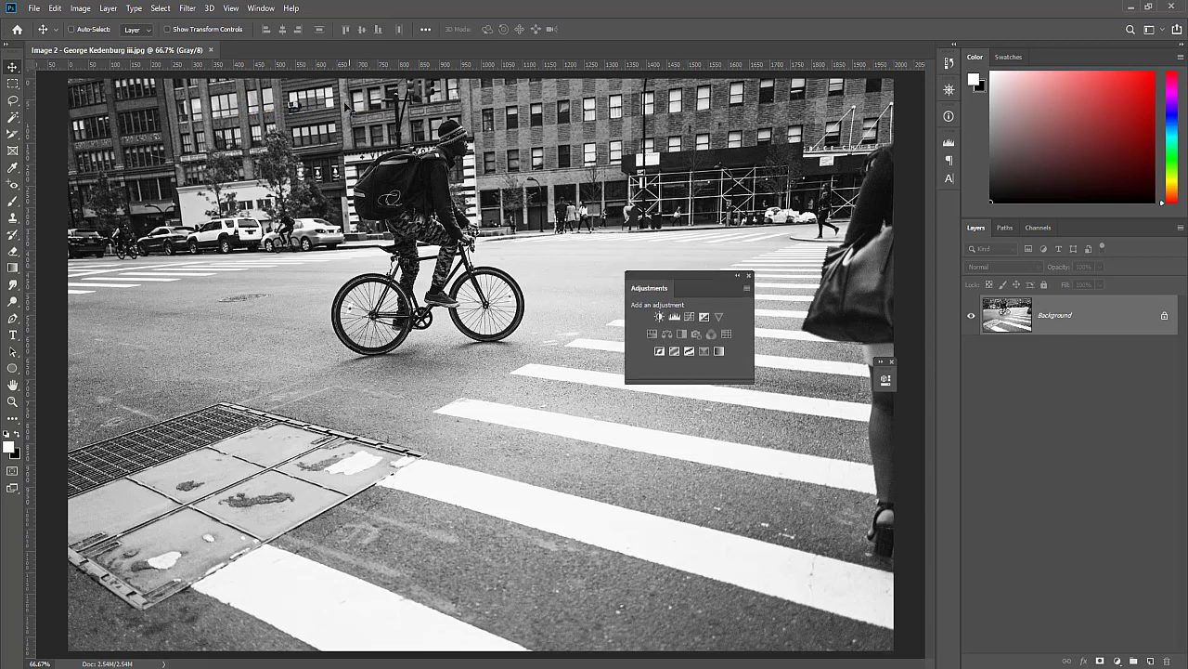
left_click(261, 8)
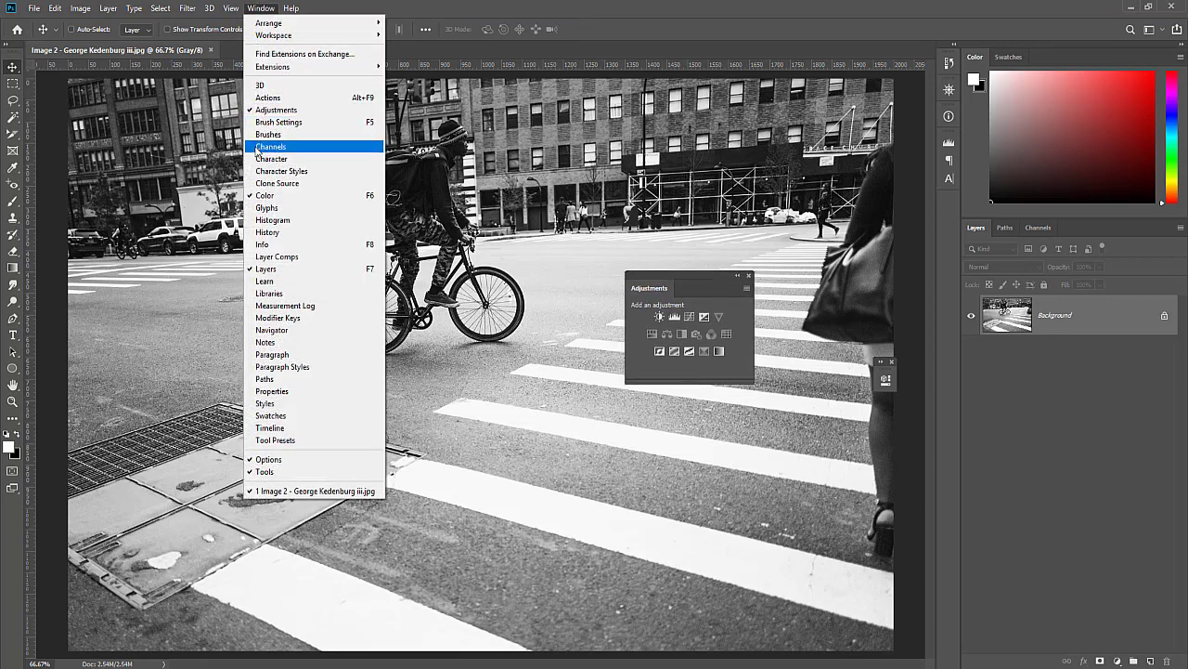
left_click(272, 149)
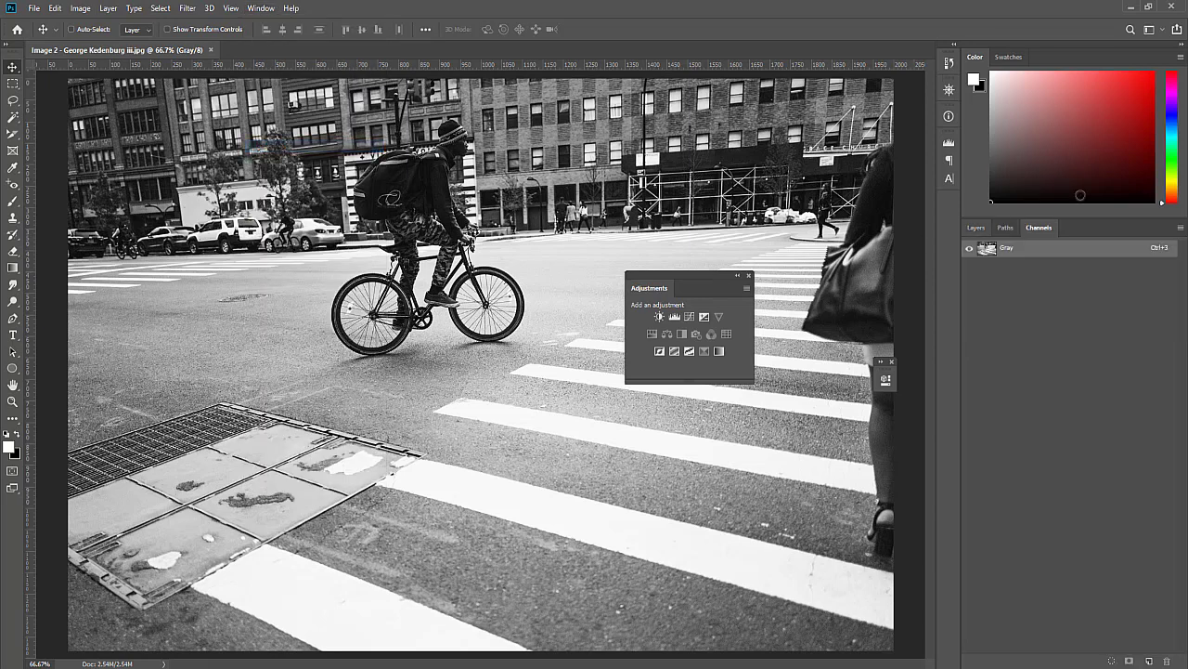
left_click(976, 227)
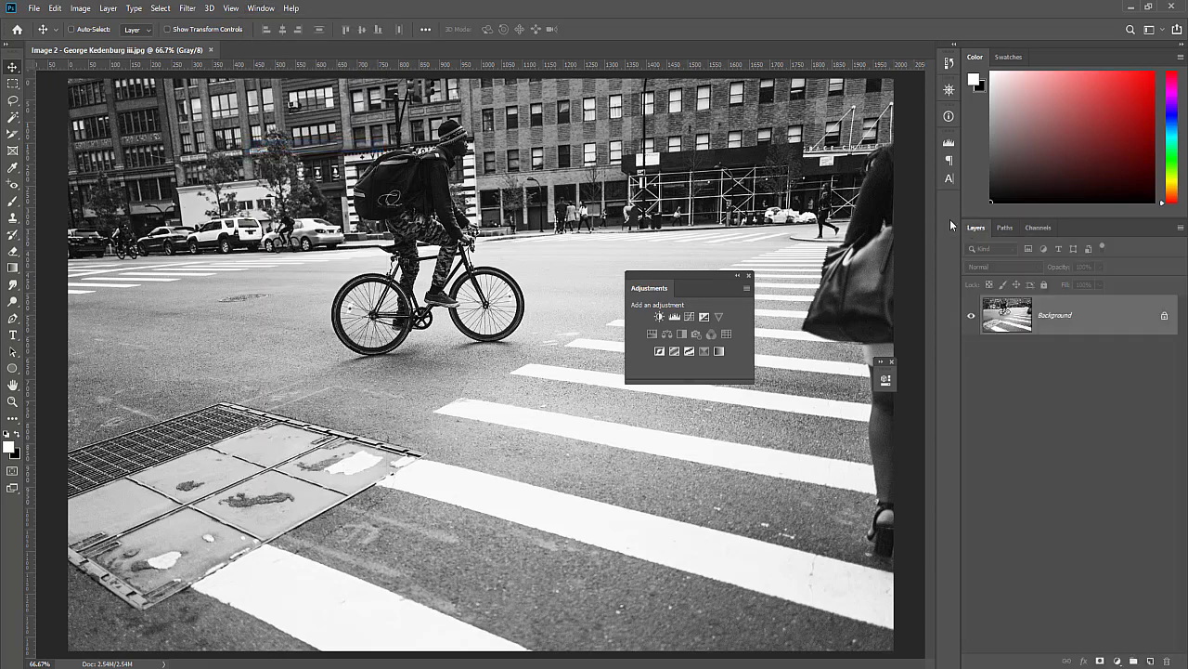
Step: Open the Paragraph panel group from the Window menu
left_click(261, 8)
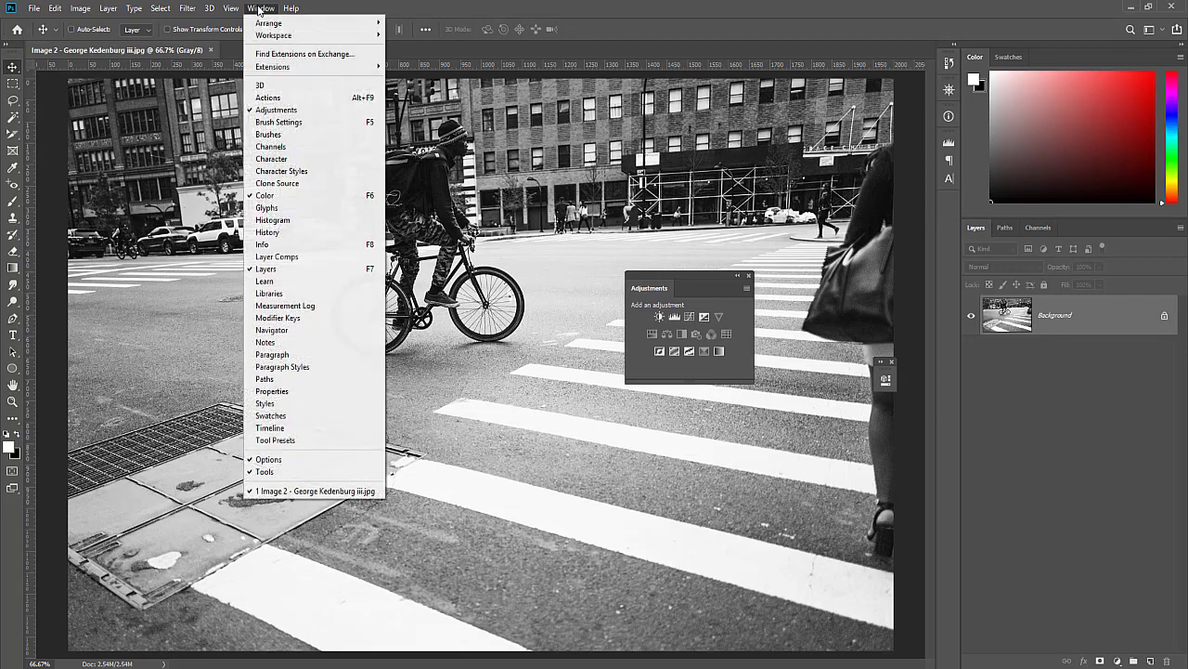
left_click(282, 355)
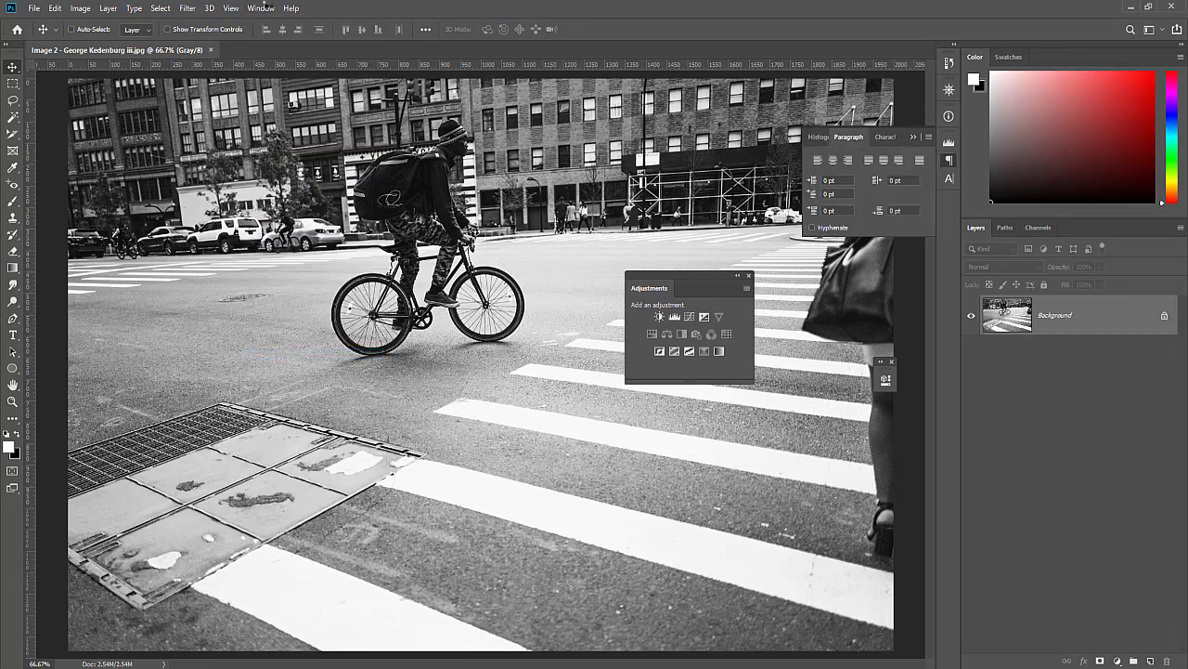
left_click(261, 8)
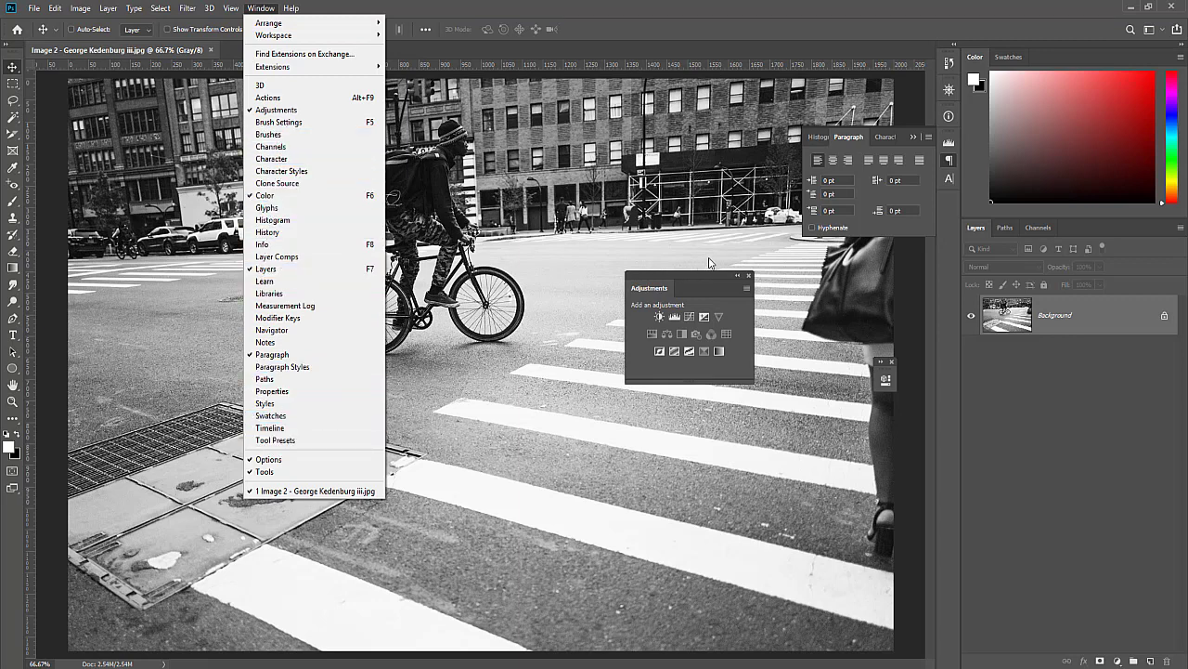
Step: Tear the Paragraph tab off into its own floating panel and move Adjustments aside
left_click(710, 263)
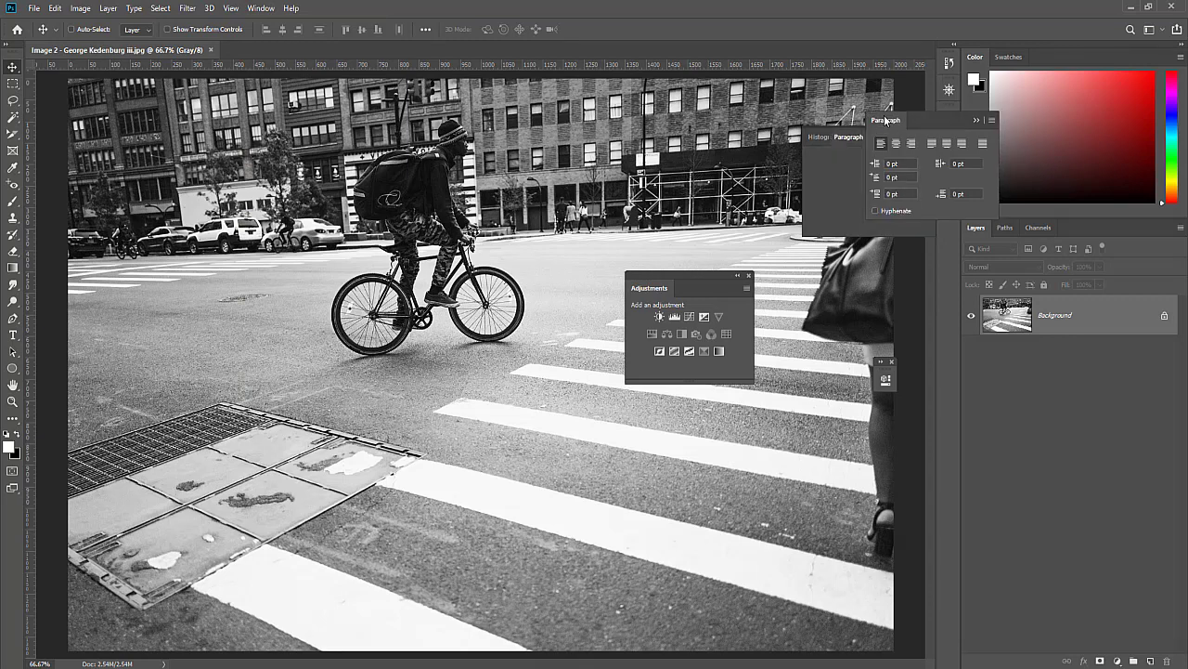
left_click_drag(847, 138, 875, 118)
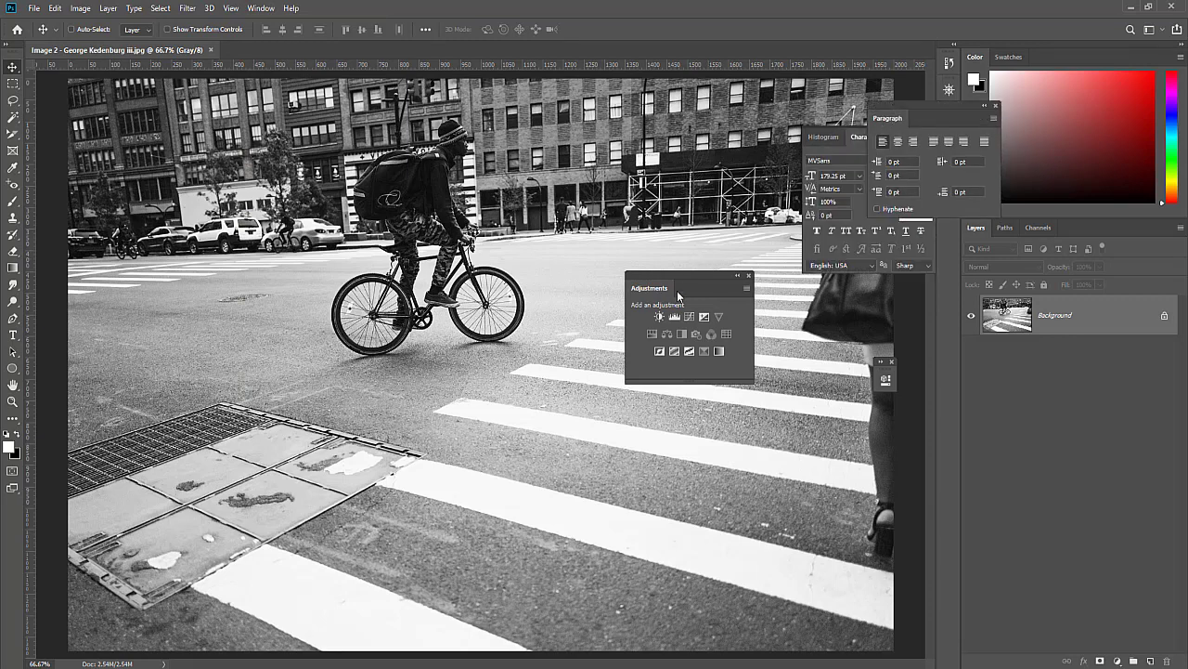
mouse_move(688, 274)
left_mouse_down()
mouse_move(264, 321)
mouse_move(108, 94)
mouse_move(910, 518)
mouse_move(953, 386)
mouse_move(754, 380)
left_mouse_up()
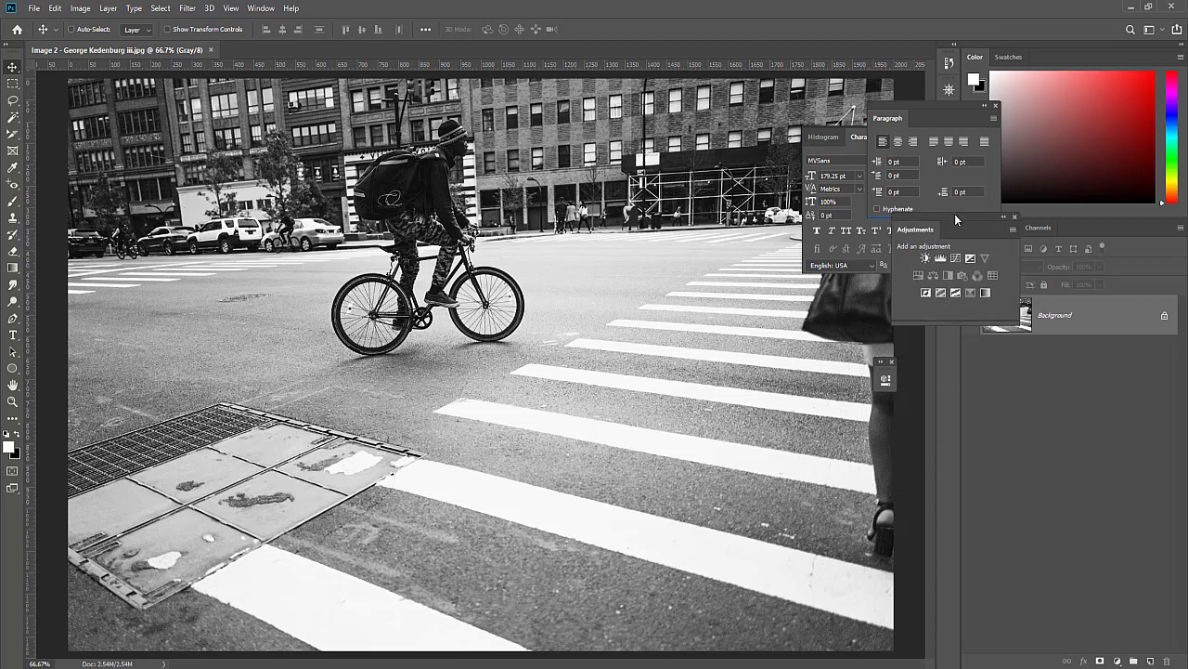
Step: Collapse the Paragraph and Character panels to icons and dock Adjustments in the side strip
left_click(985, 106)
left_click(920, 136)
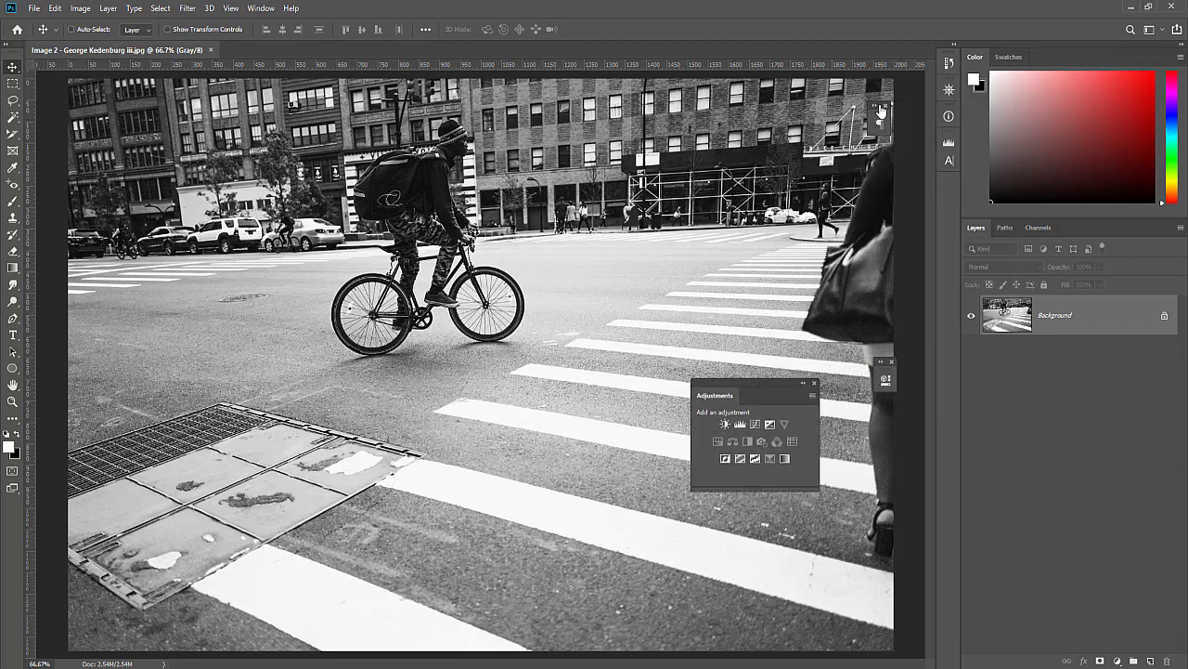
left_click(880, 111)
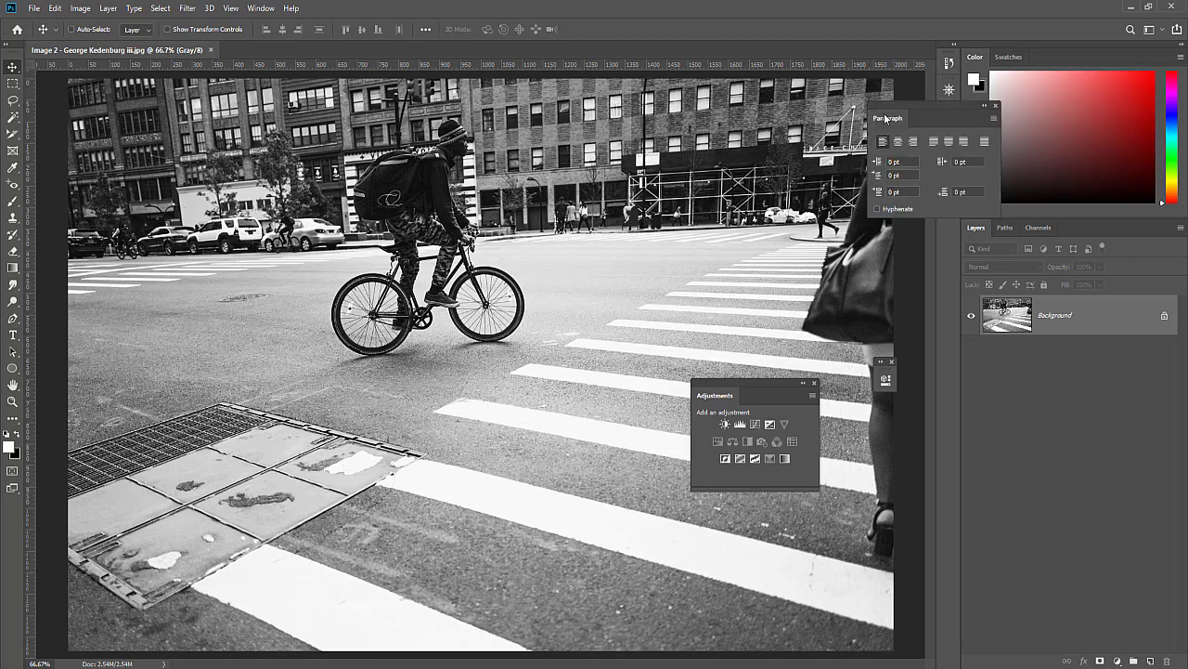
left_click(986, 105)
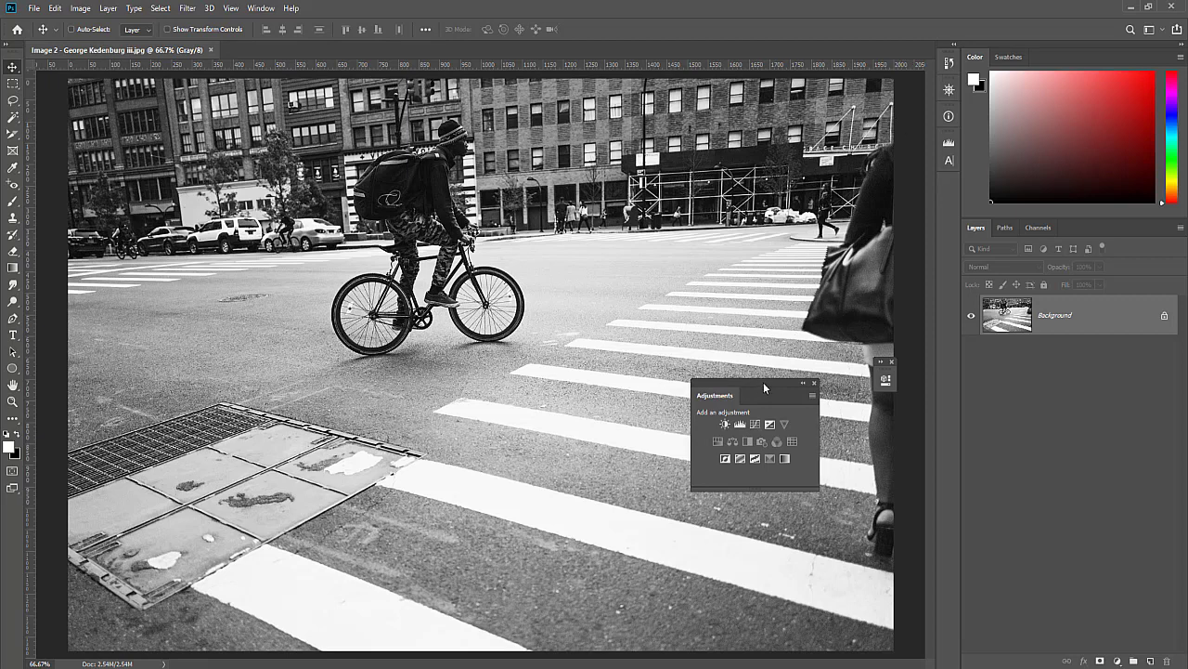
left_click_drag(763, 381, 953, 193)
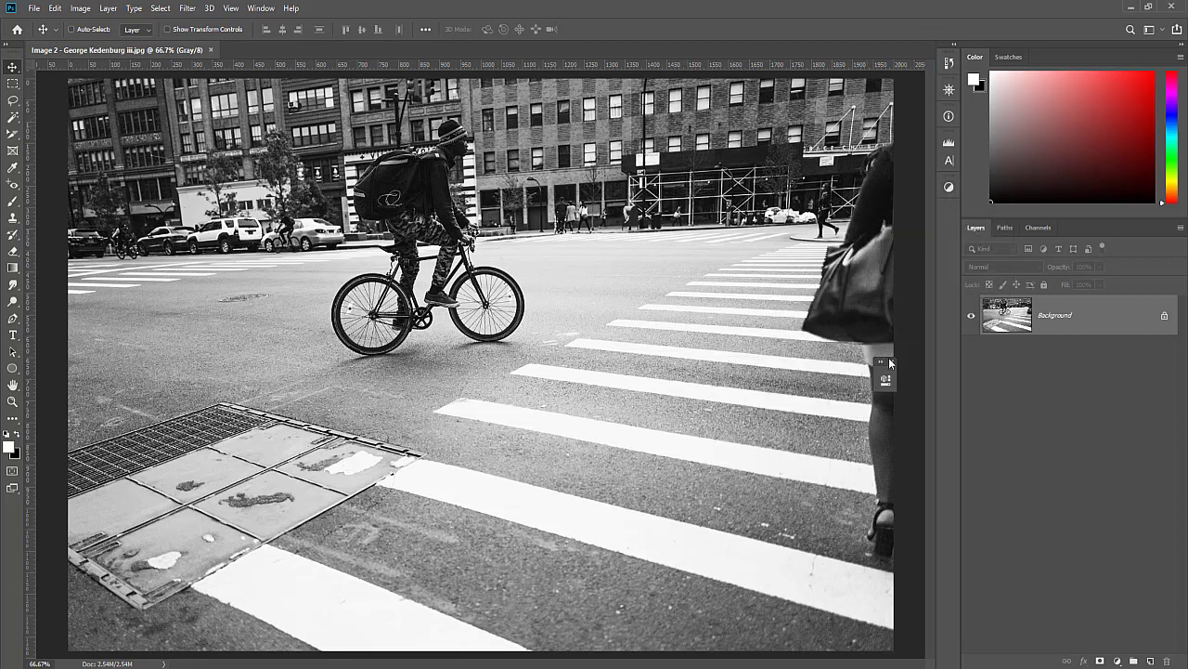
Step: Dock the last floating panel, show Swatches, and check Paths and Channels before returning to Layers
mouse_move(885, 372)
mouse_move(889, 378)
left_mouse_down()
mouse_move(958, 259)
mouse_move(953, 216)
left_mouse_up()
left_click(1009, 57)
left_click(1003, 228)
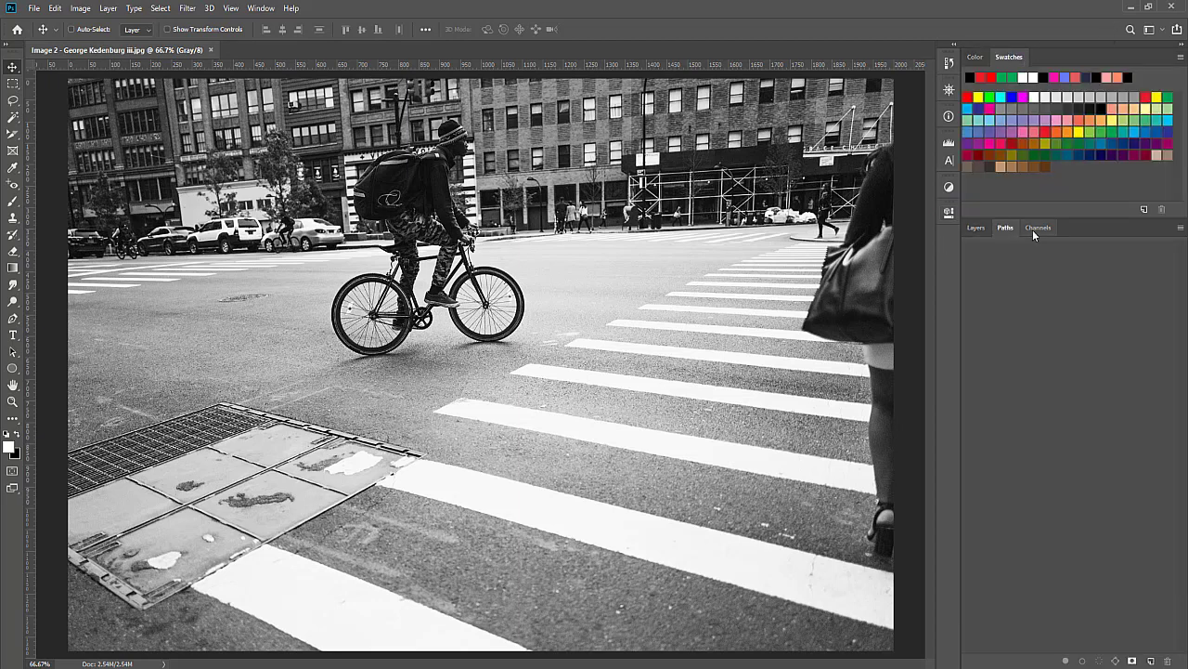
left_click(975, 228)
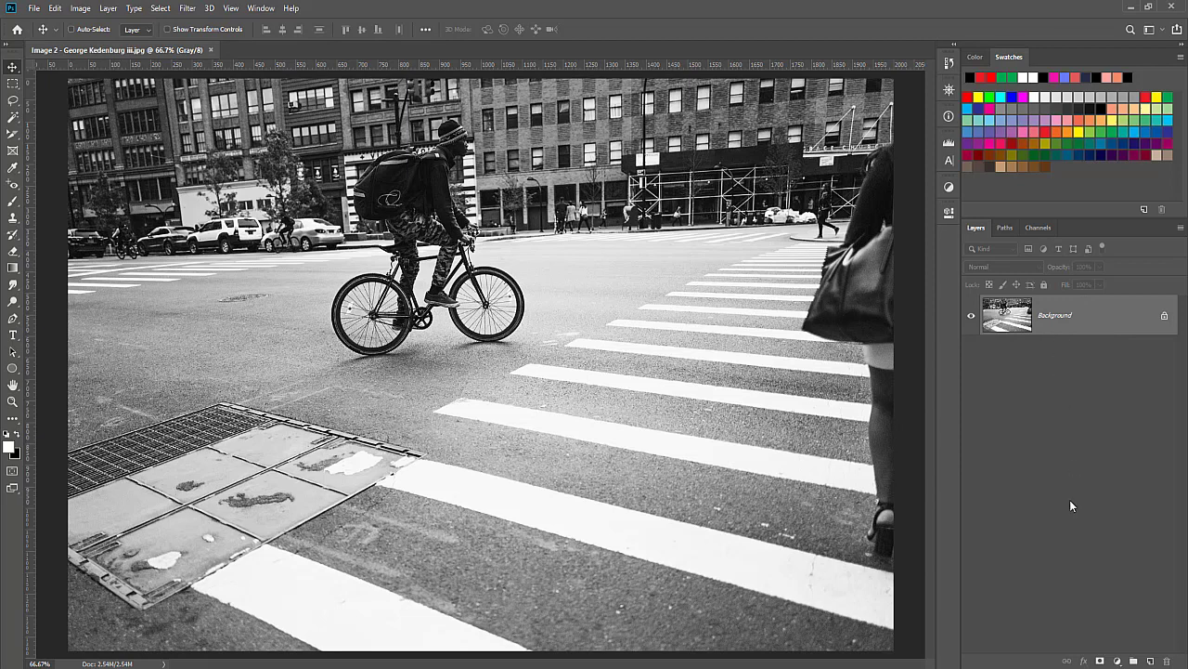
Step: Add four empty layers ordered Layer 3, Layer 2, Layer 4, Layer 1, with Layer 1 selected
left_click(1151, 661)
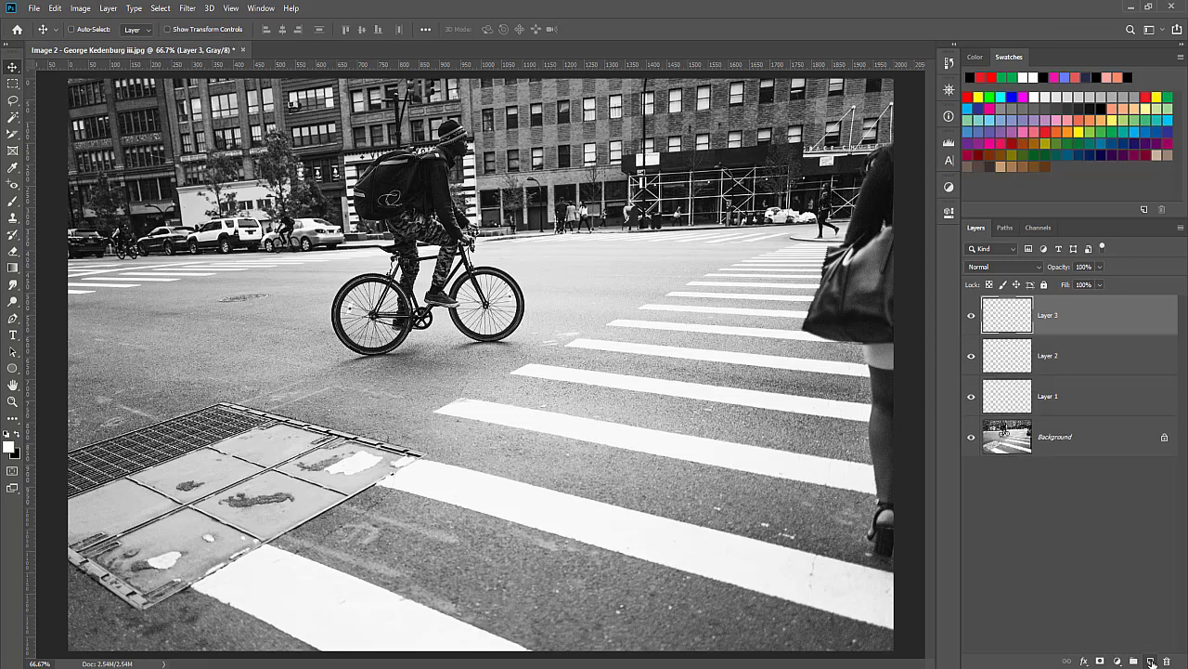
left_click(1152, 661)
left_click_drag(1074, 325, 1081, 416)
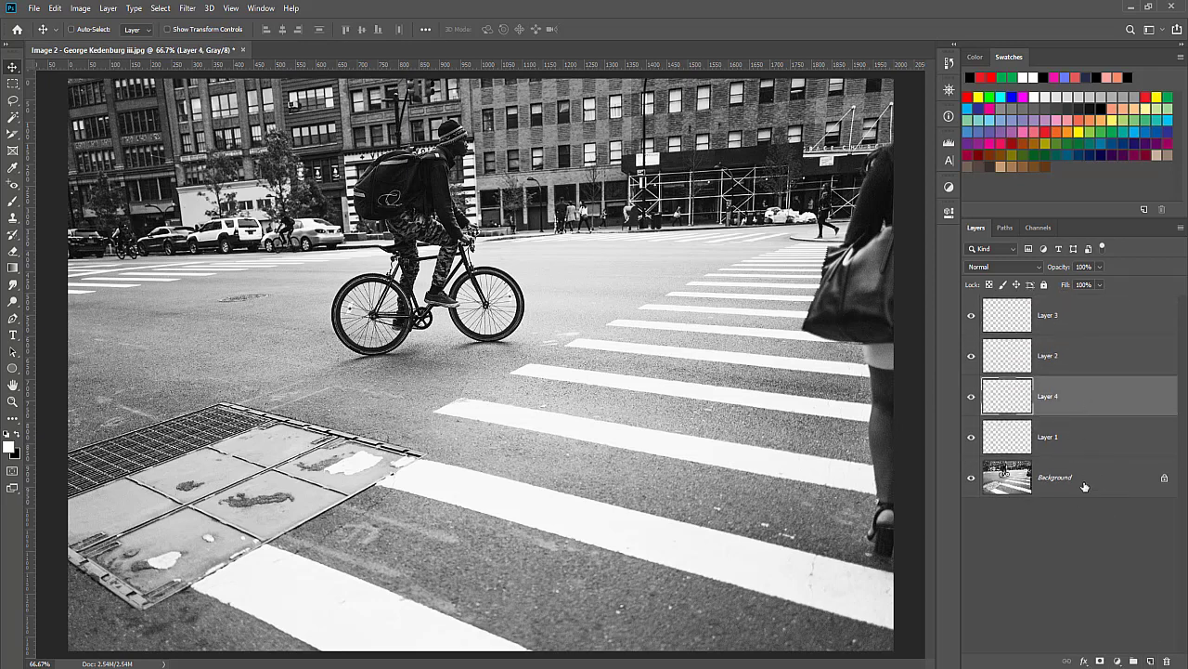
left_click(1075, 450)
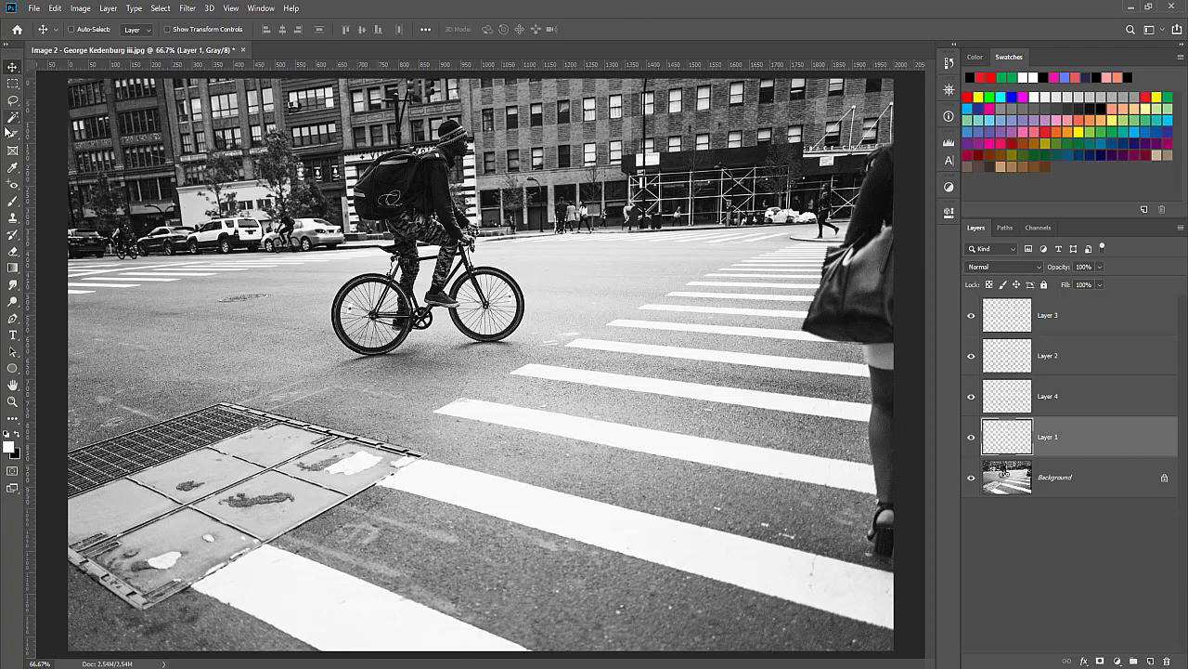
right_click(11, 67)
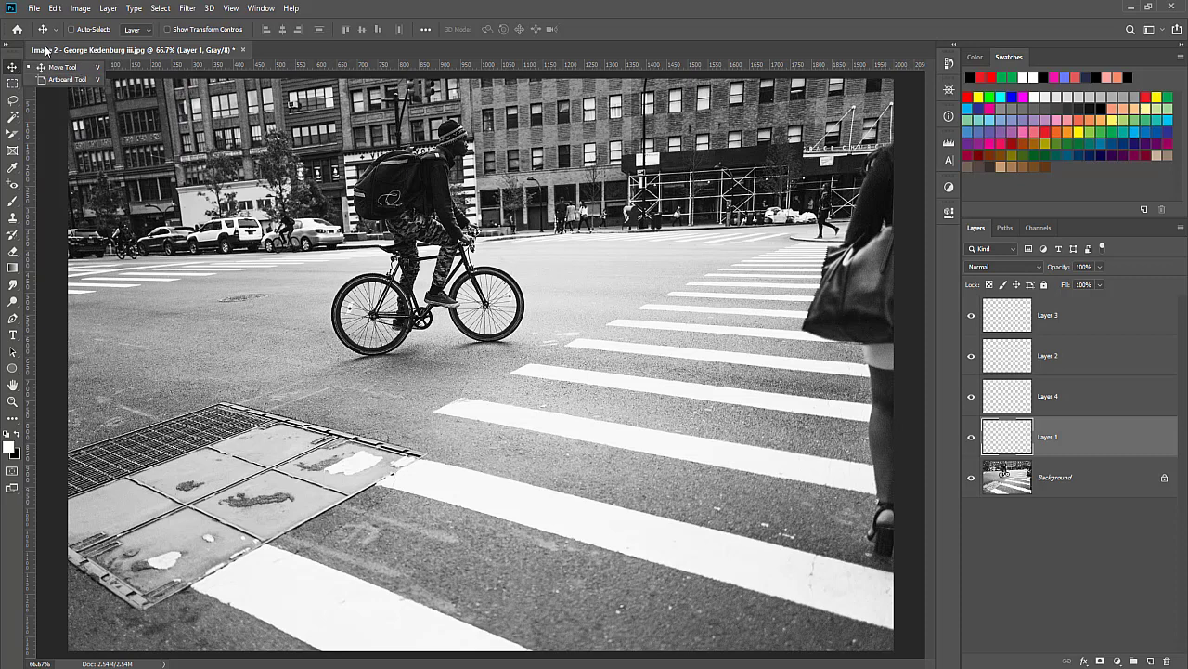
left_click(14, 69)
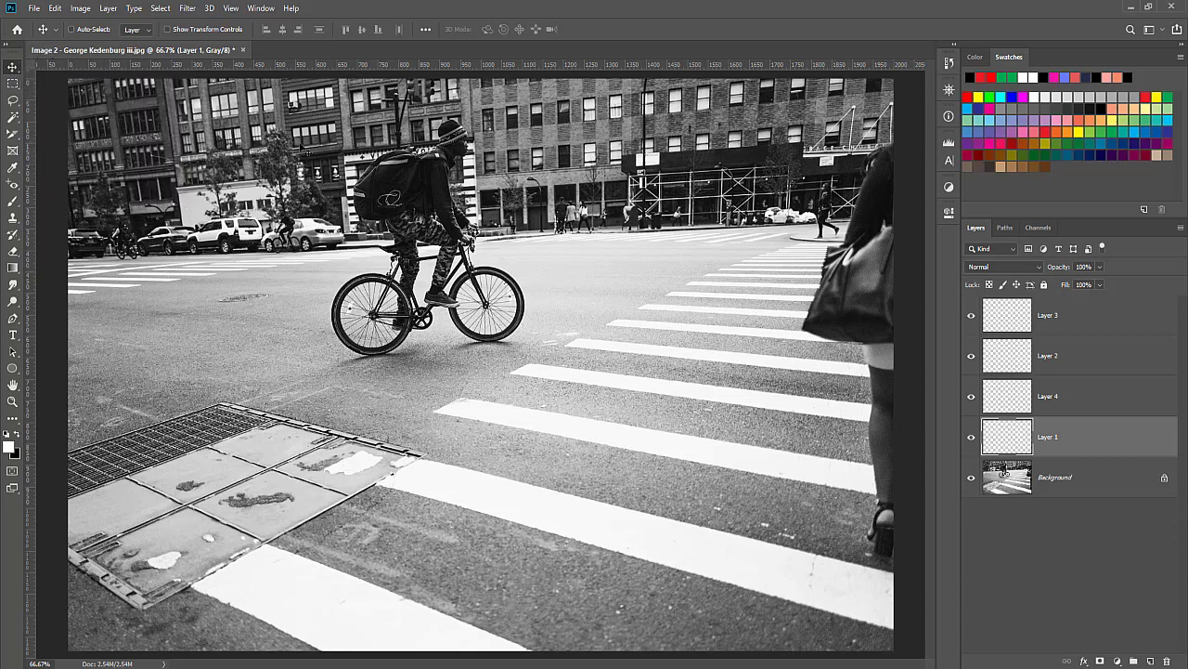
left_click(12, 403)
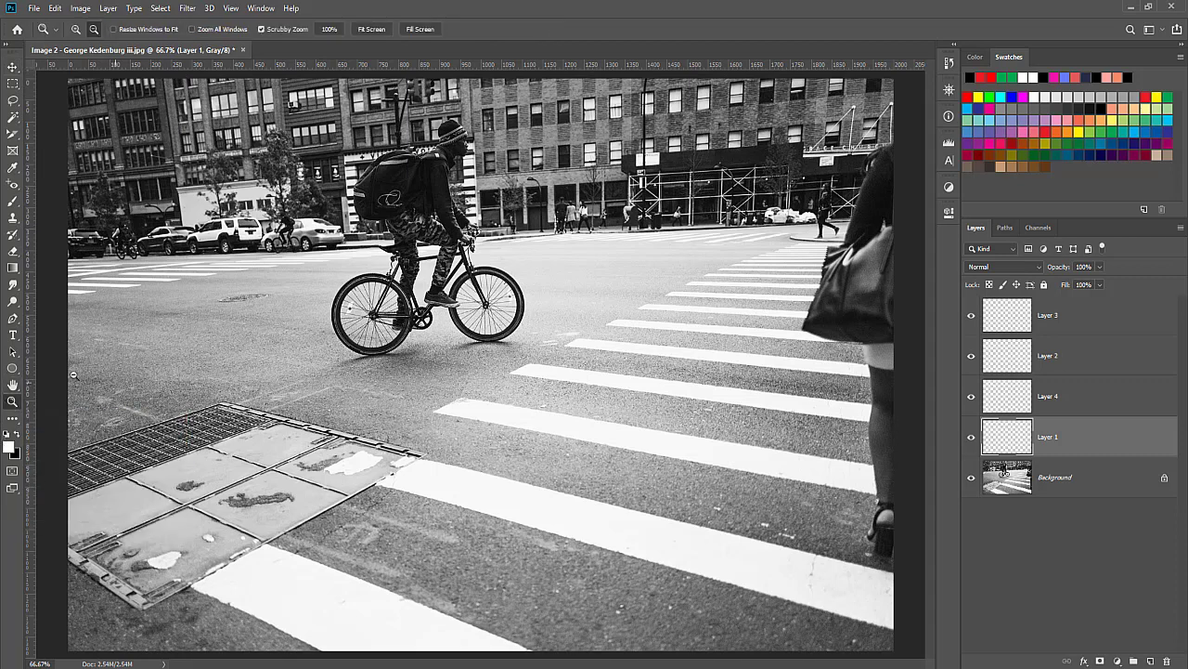
left_click(13, 67)
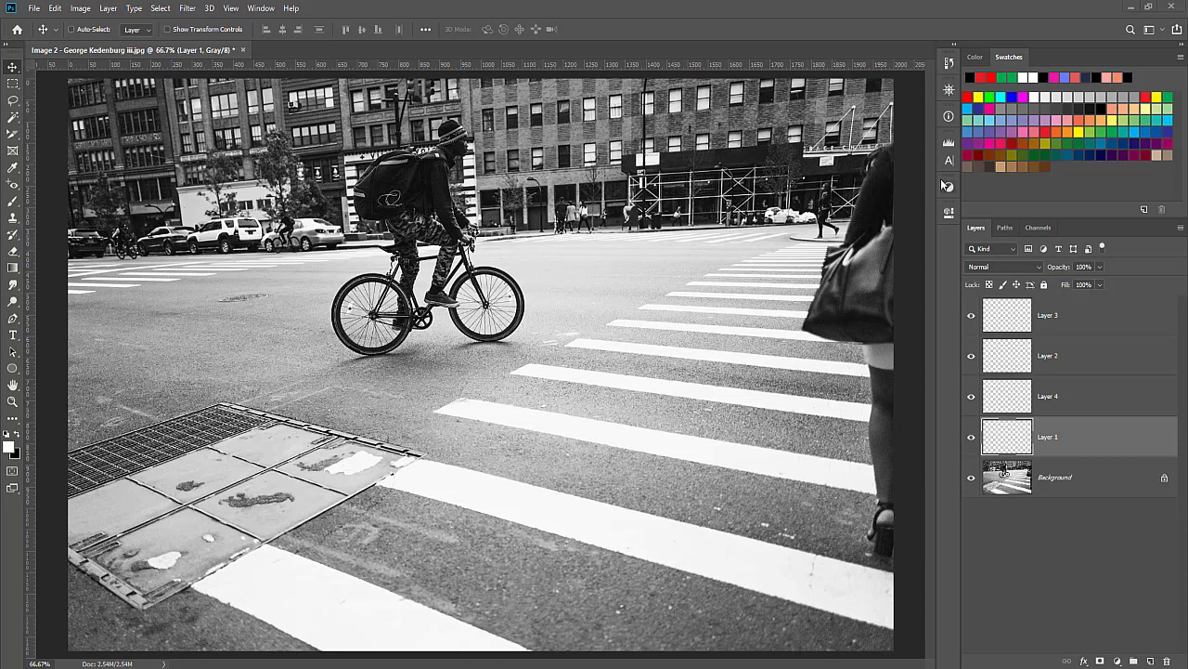
Step: Float the Adjustments panel, turn on Lock Workspace, and test dragging the panel and Layer 2
mouse_move(946, 188)
left_mouse_down()
mouse_move(800, 220)
mouse_move(949, 231)
left_mouse_up()
left_click(262, 8)
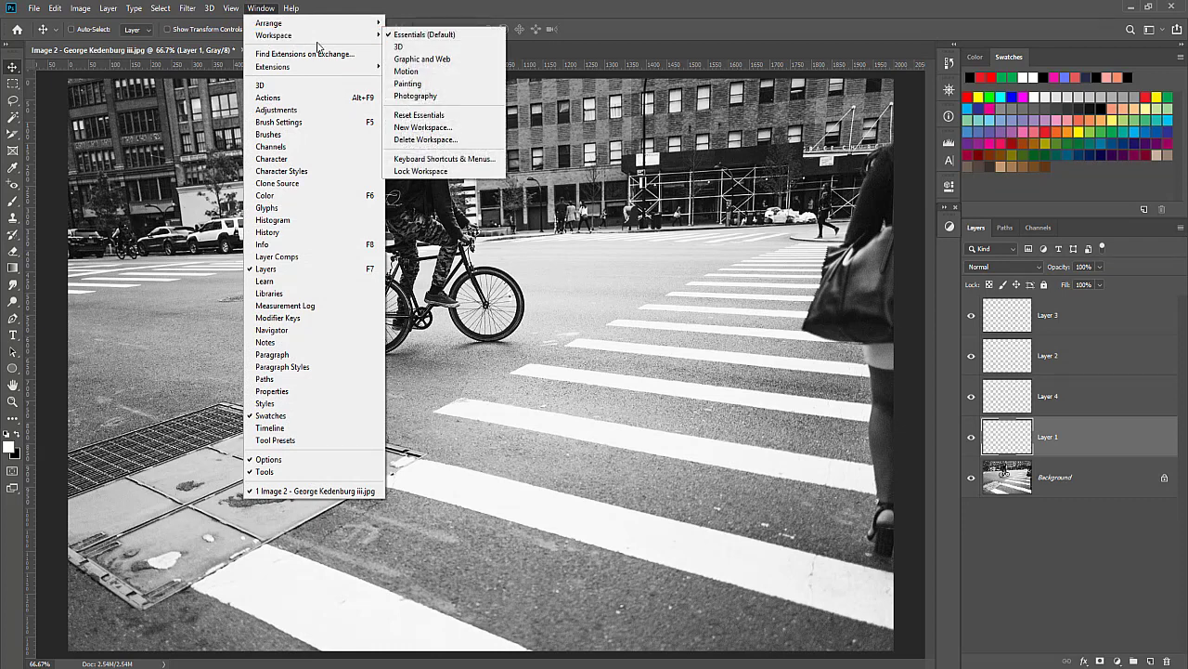
mouse_move(273, 35)
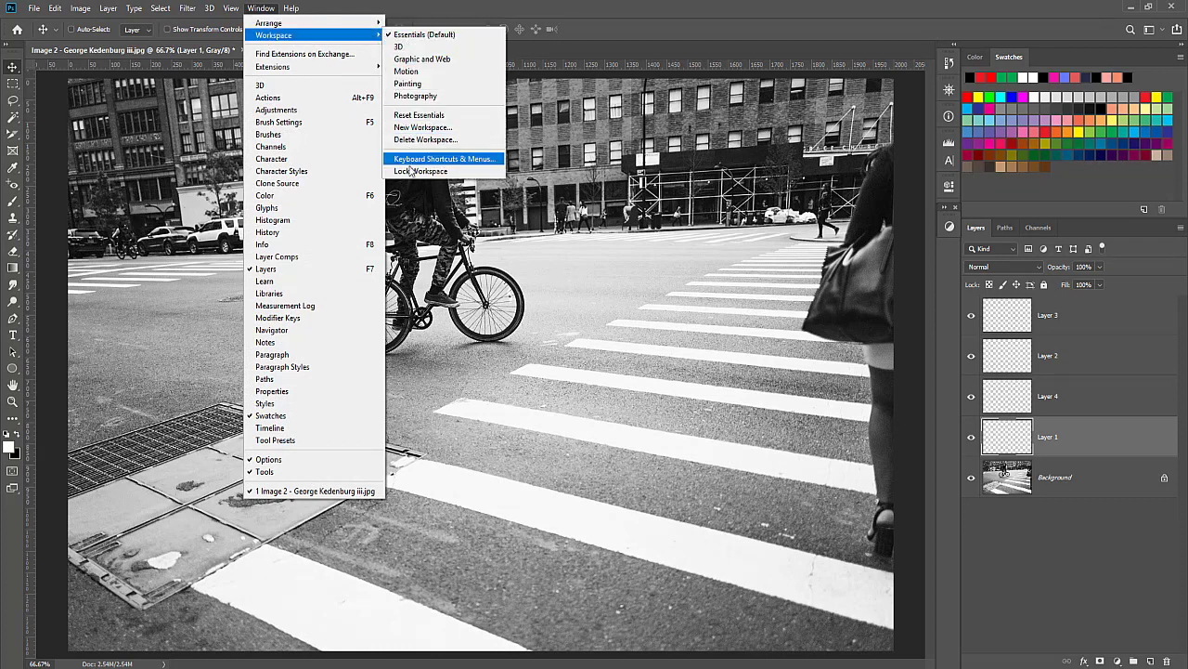
left_click(410, 172)
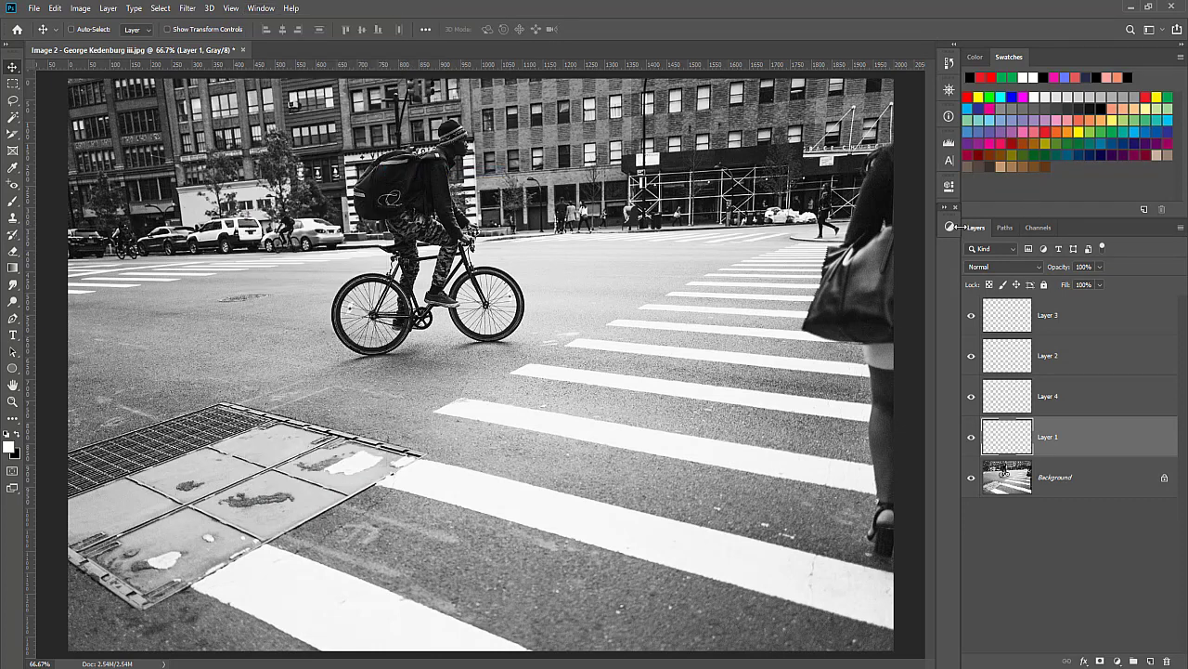
left_click_drag(941, 230, 771, 253)
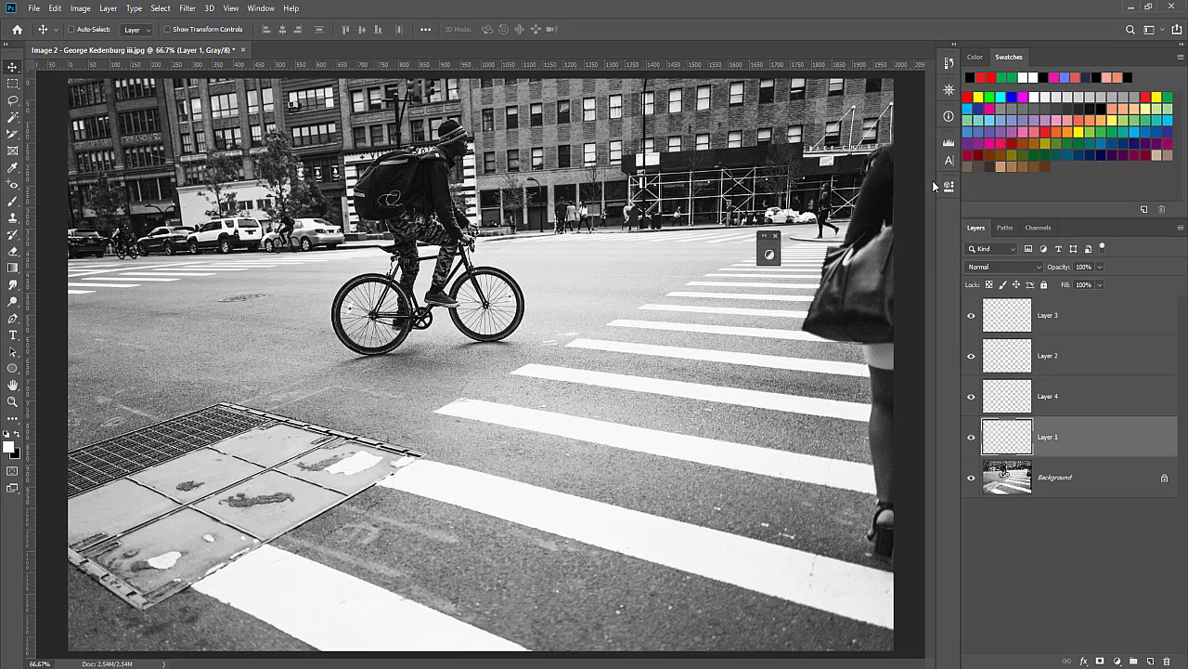
mouse_move(1003, 360)
left_mouse_down()
mouse_move(984, 373)
mouse_move(1010, 357)
left_mouse_up()
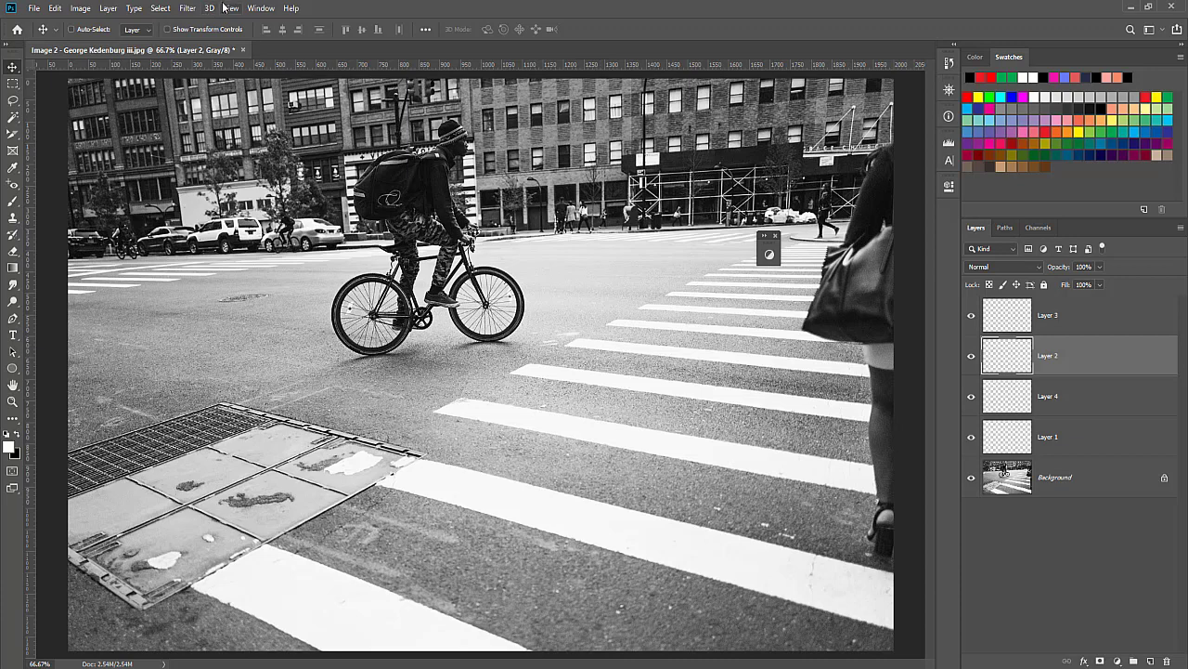
Step: Turn off Lock Workspace and dock the Adjustments panel back in the strip
left_click(261, 8)
mouse_move(274, 35)
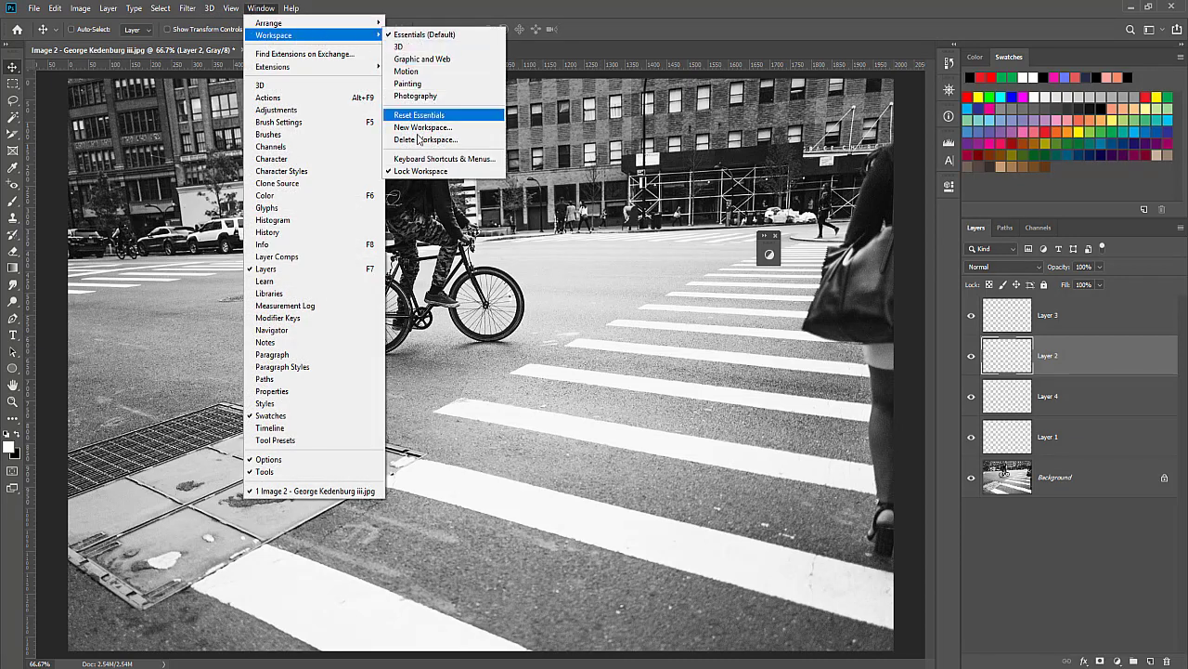
left_click(398, 170)
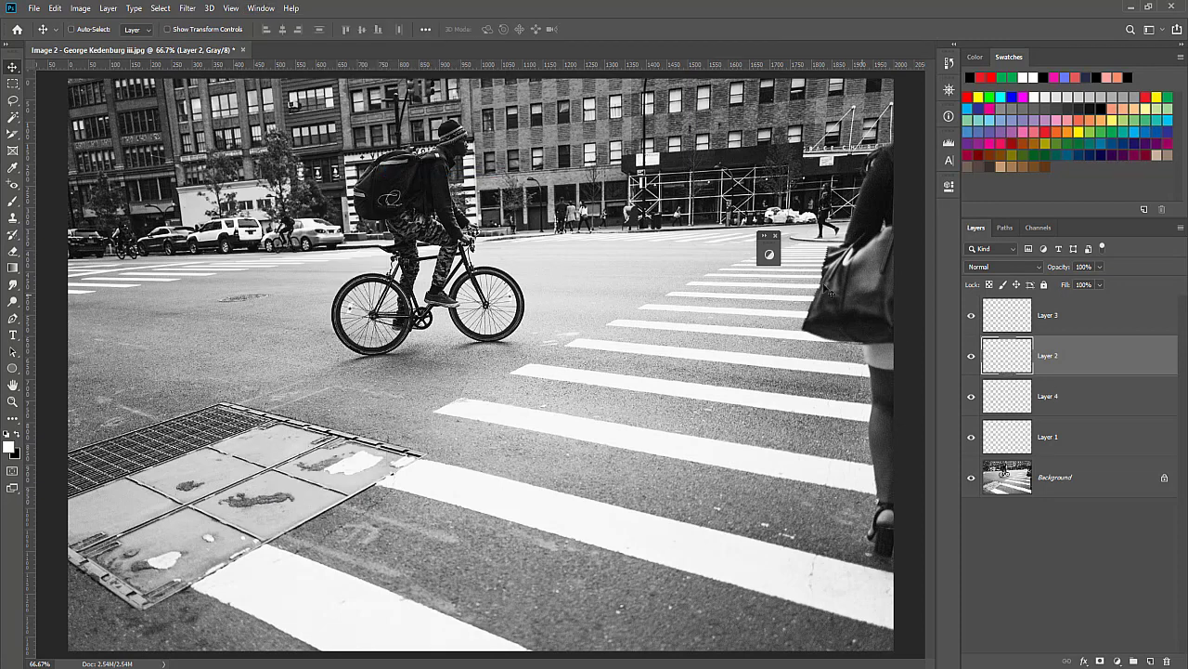
left_click_drag(763, 234, 948, 215)
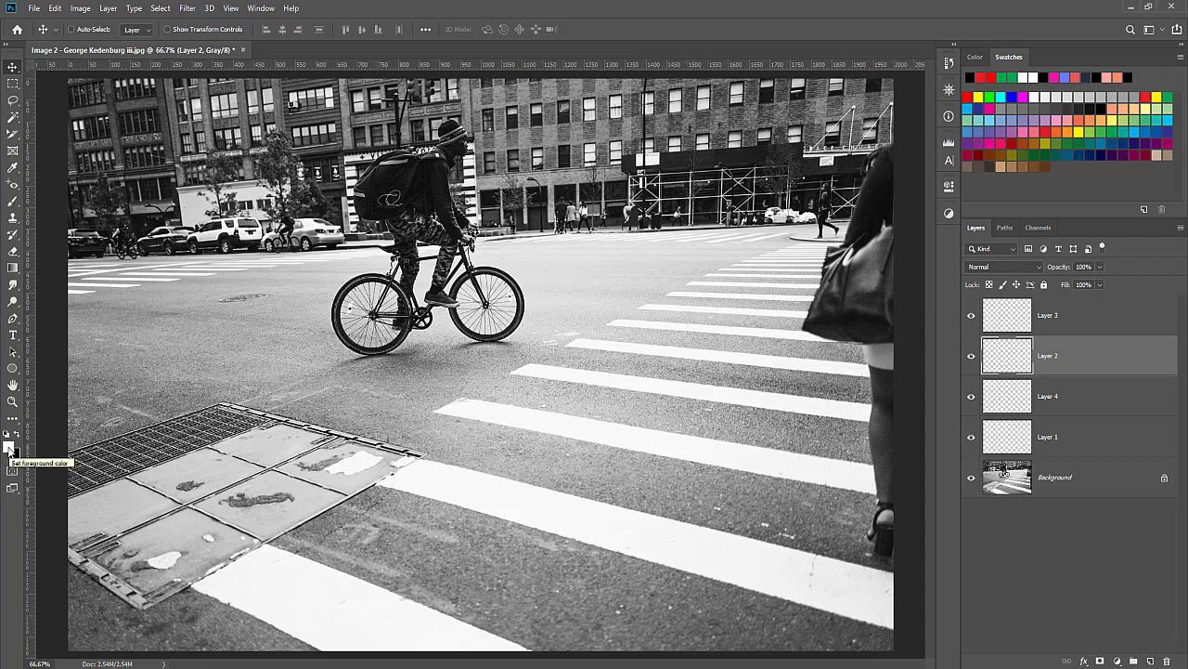
Step: Set a bright red foreground colour and confirm the black background colour
left_click(9, 450)
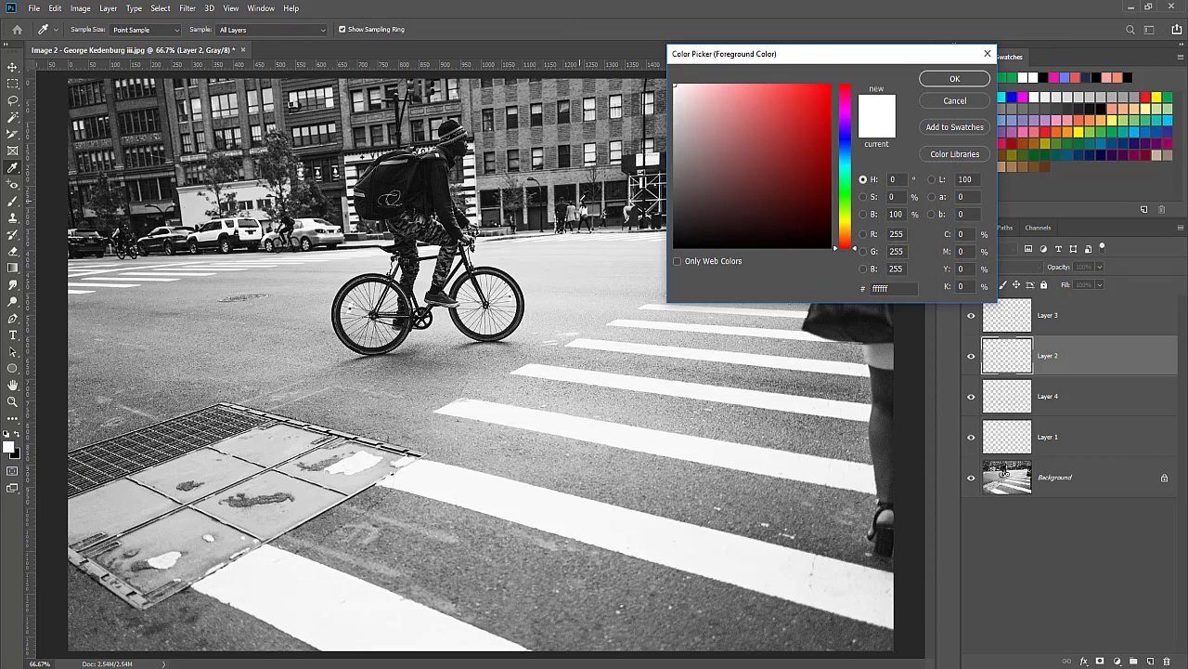
left_click(787, 155)
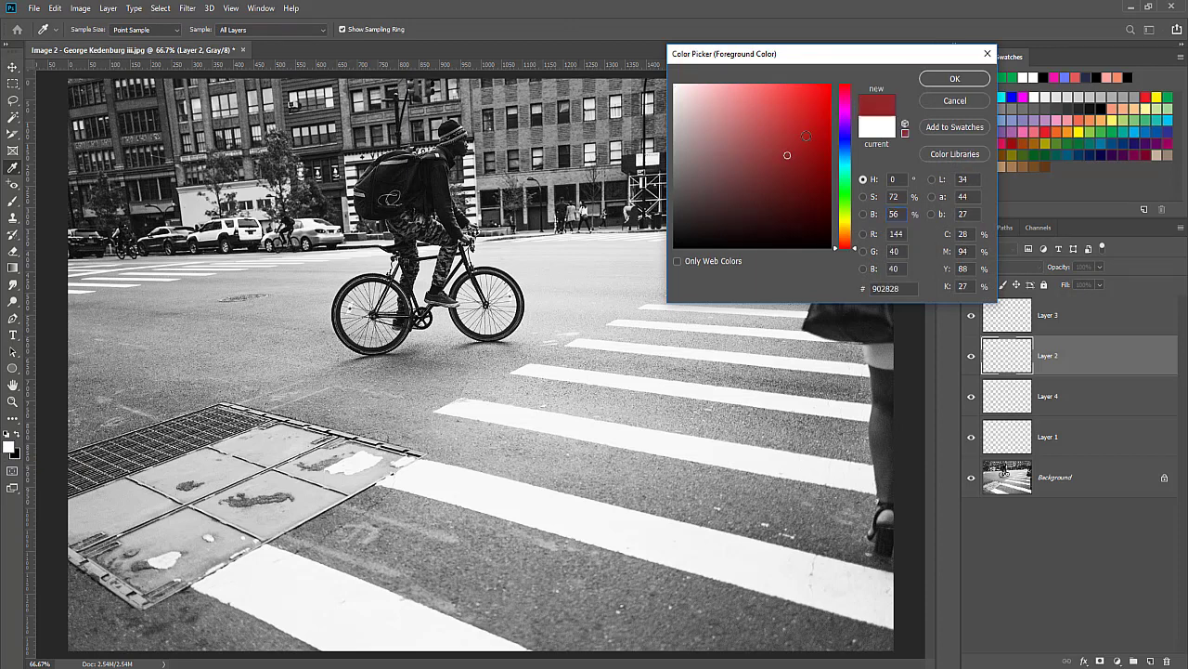
left_click(824, 86)
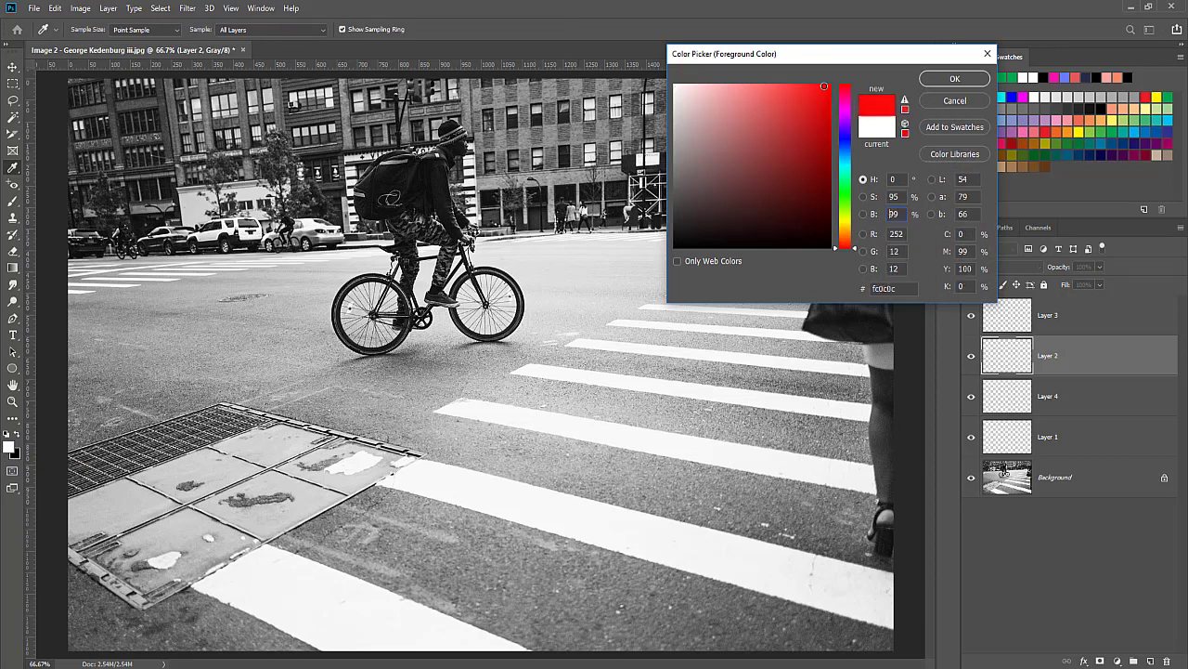
left_click(955, 78)
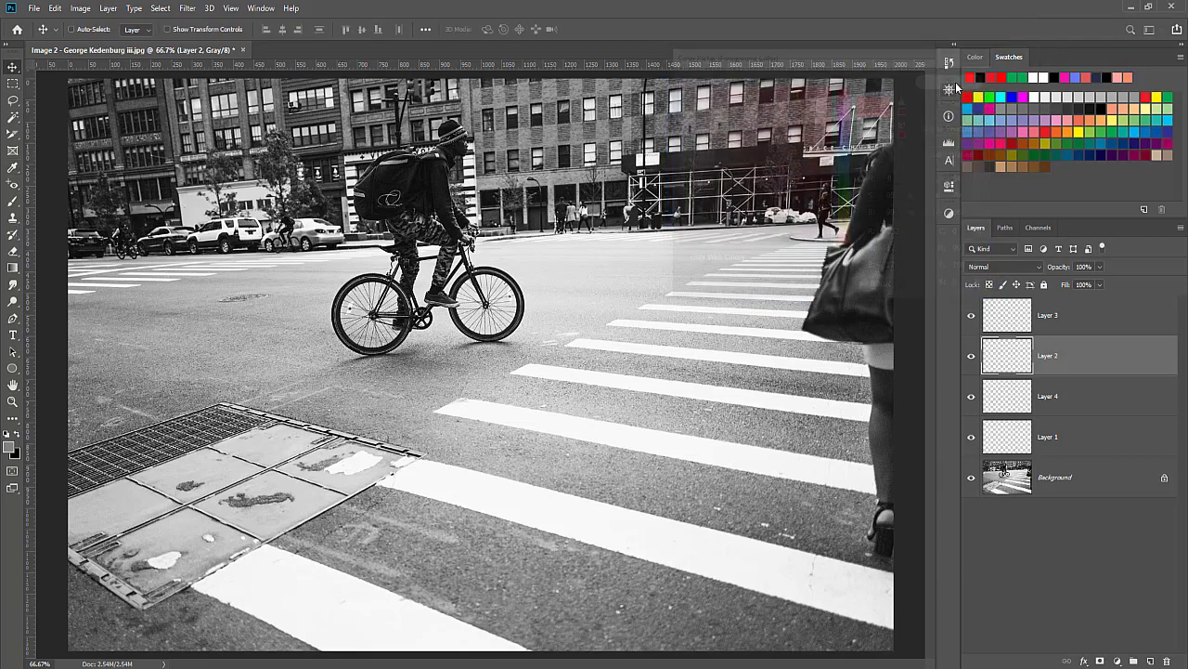
left_click(16, 455)
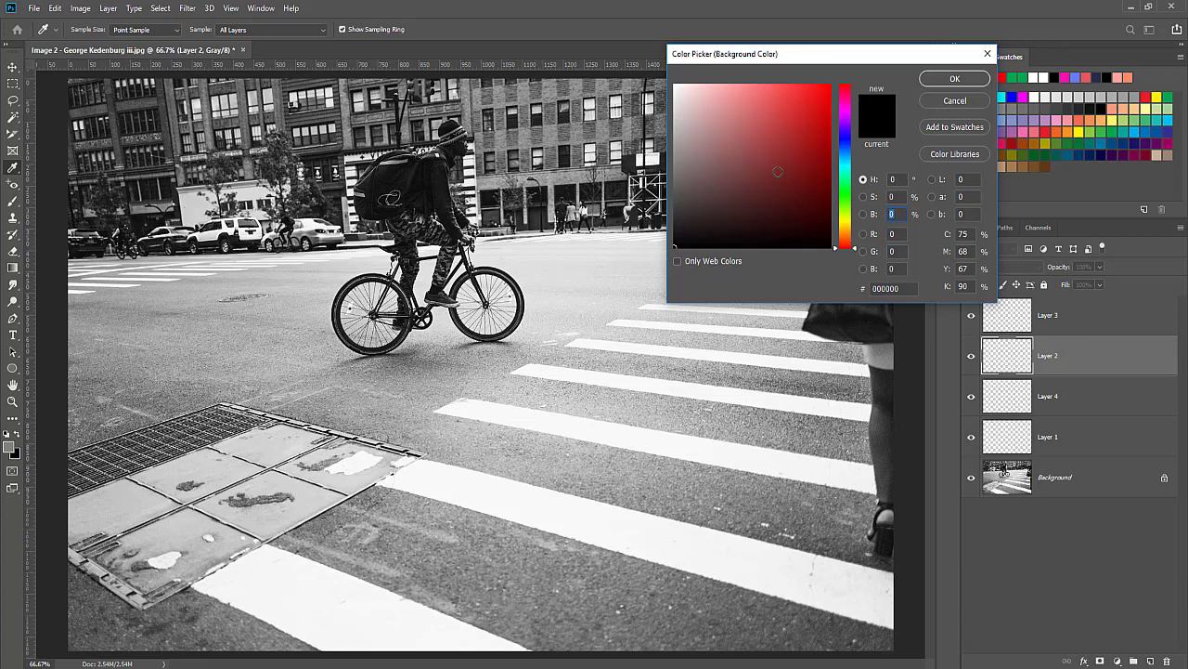
left_click(955, 78)
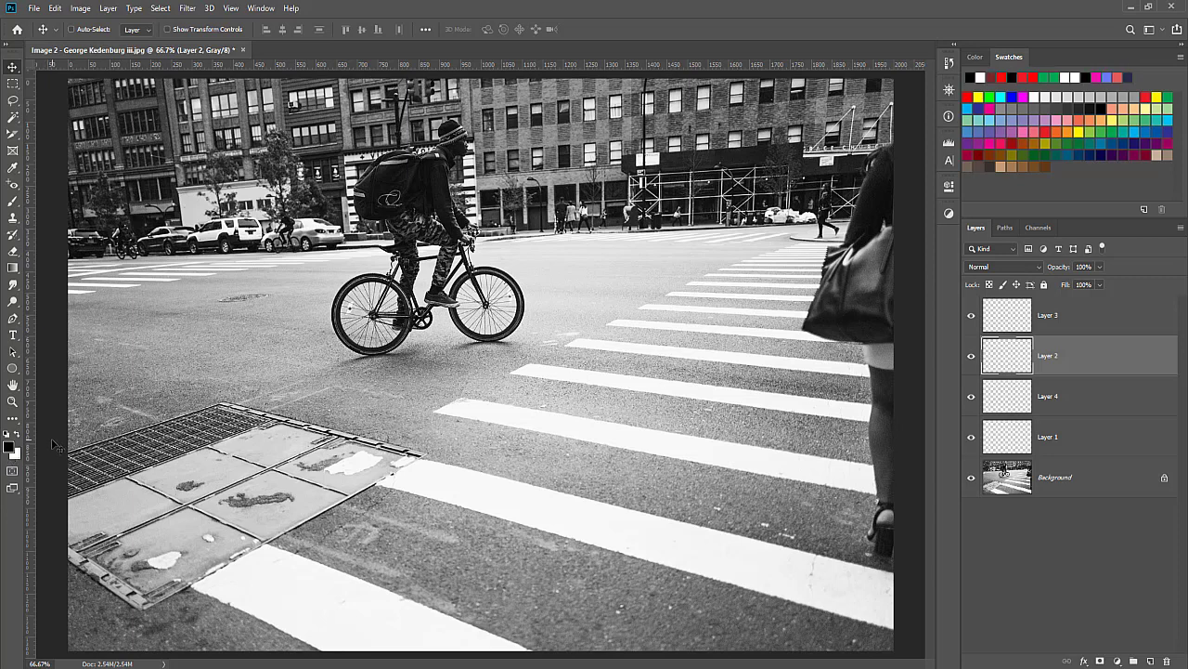
Step: Reset to default black and white colours, then swap foreground and background, also with X
left_click(7, 433)
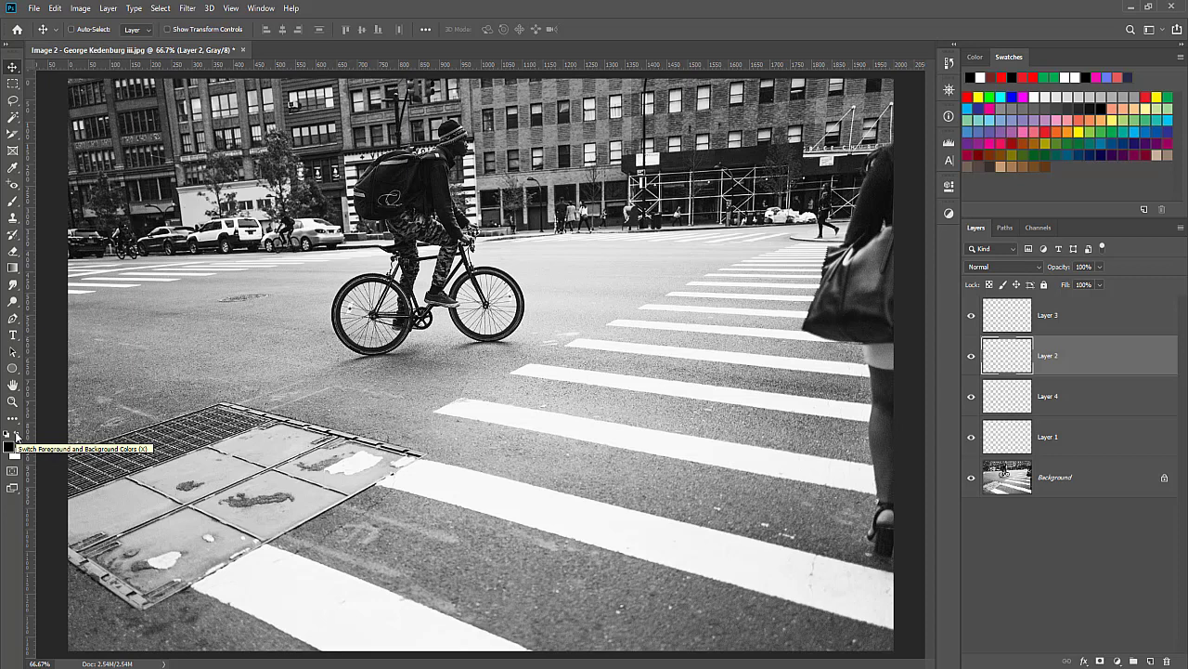
left_click(17, 434)
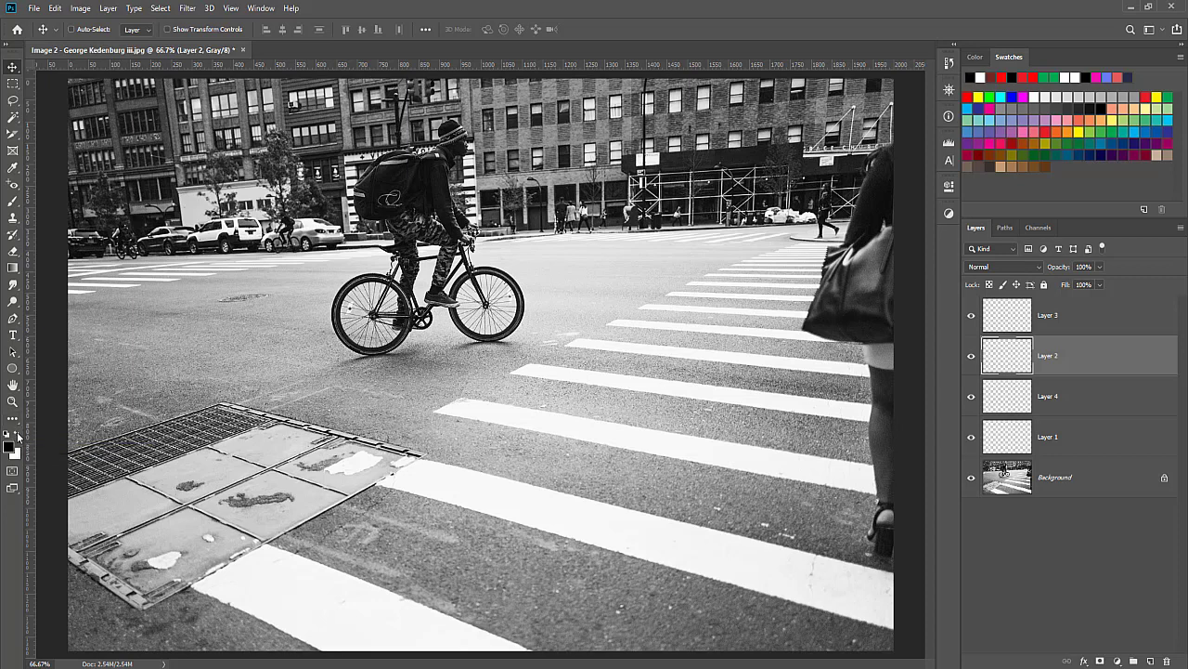
key("x")
key("x")
key("x")
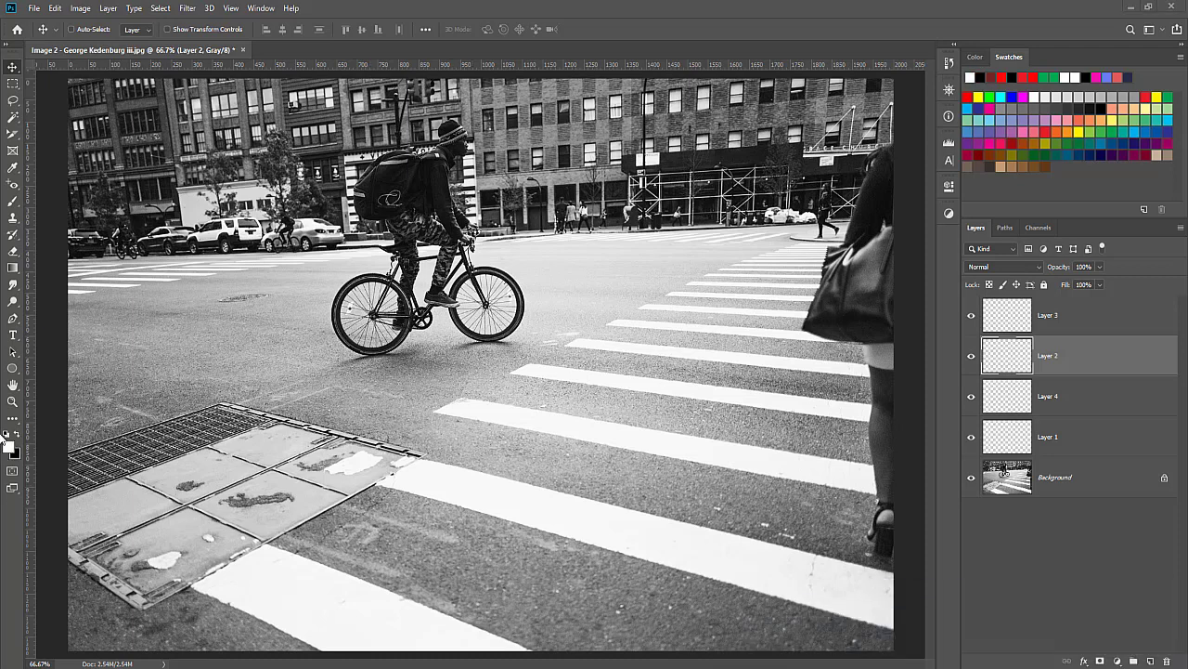
left_click(13, 490)
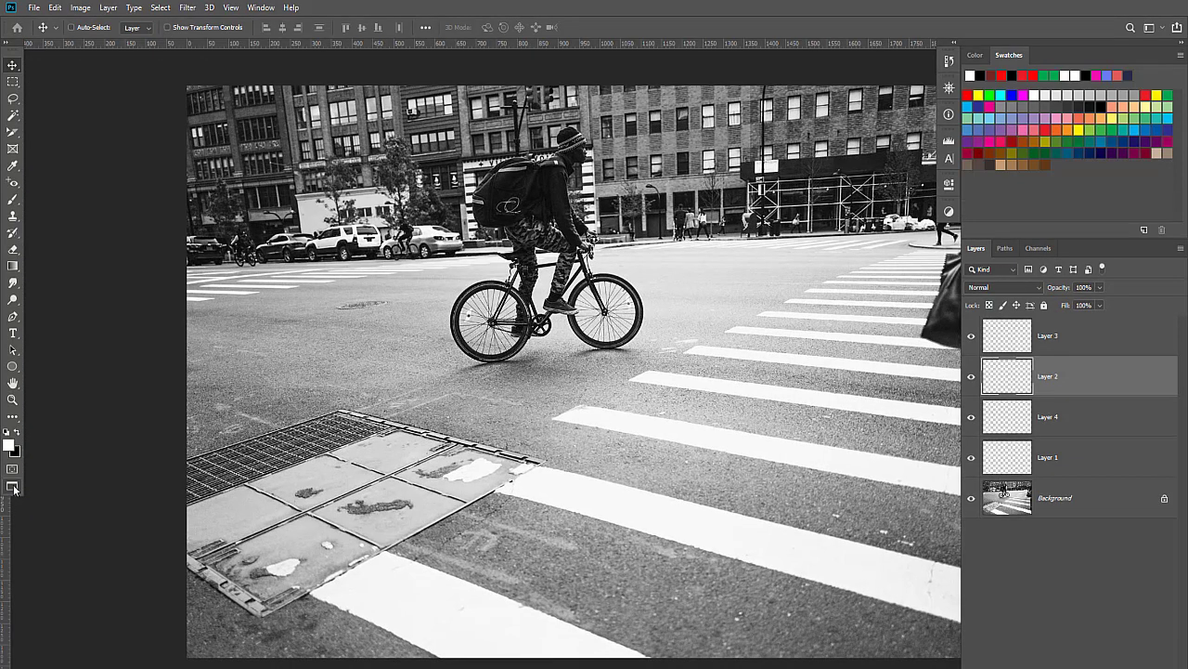
left_click(13, 487)
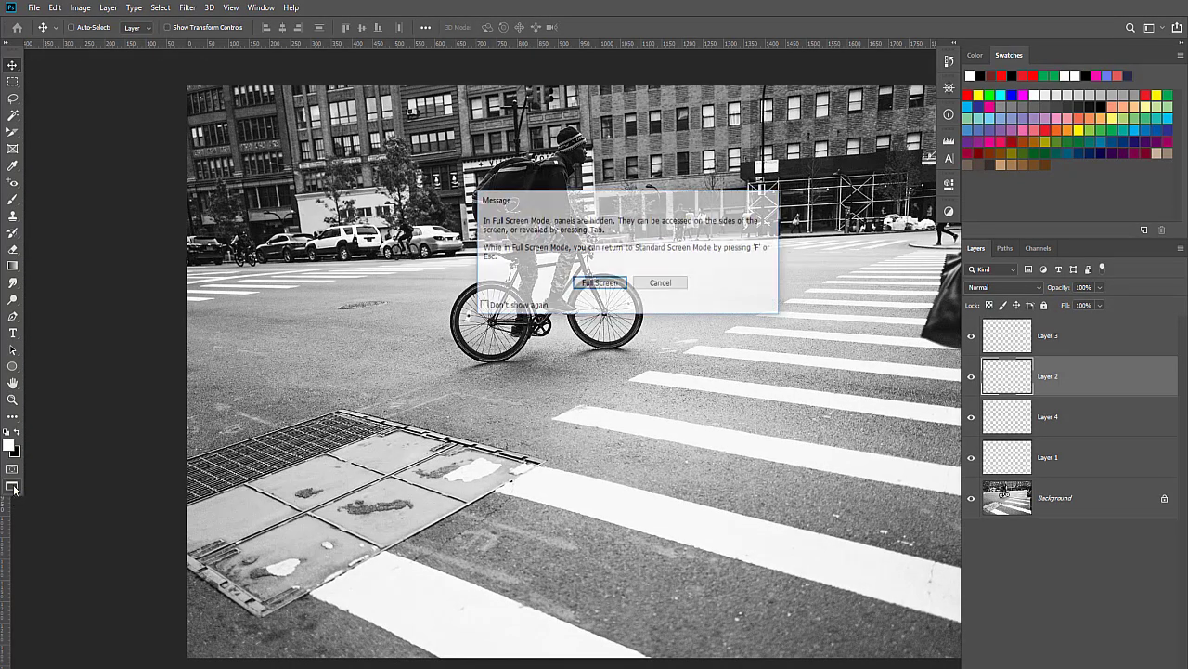
left_click(599, 283)
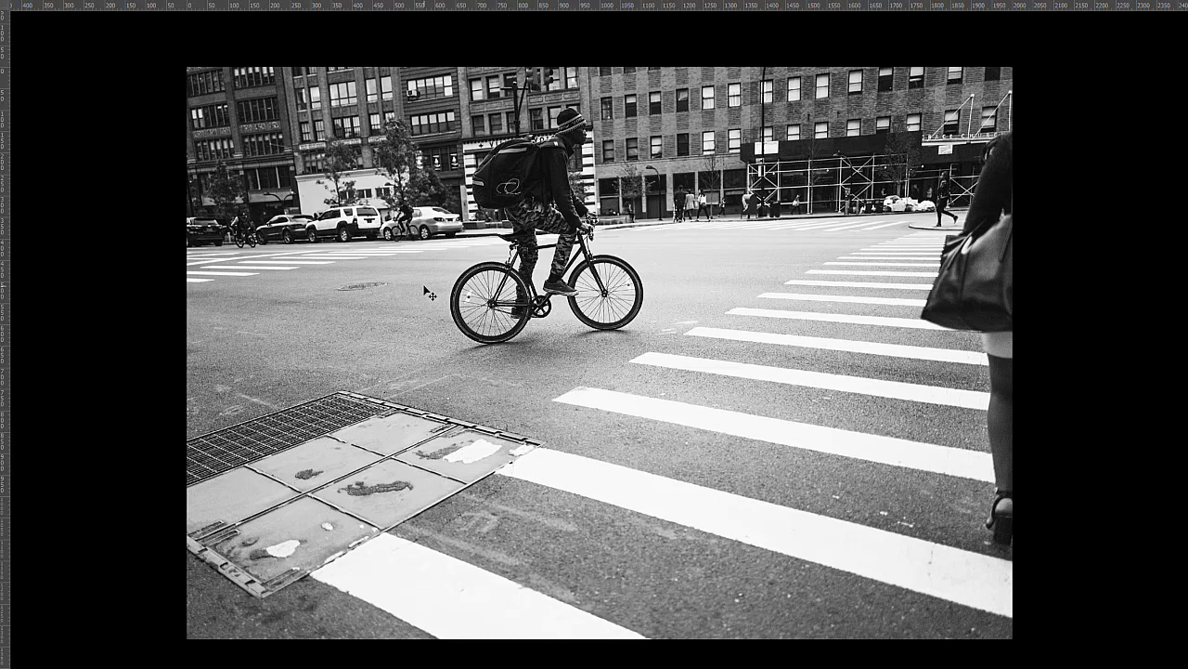
key("Escape")
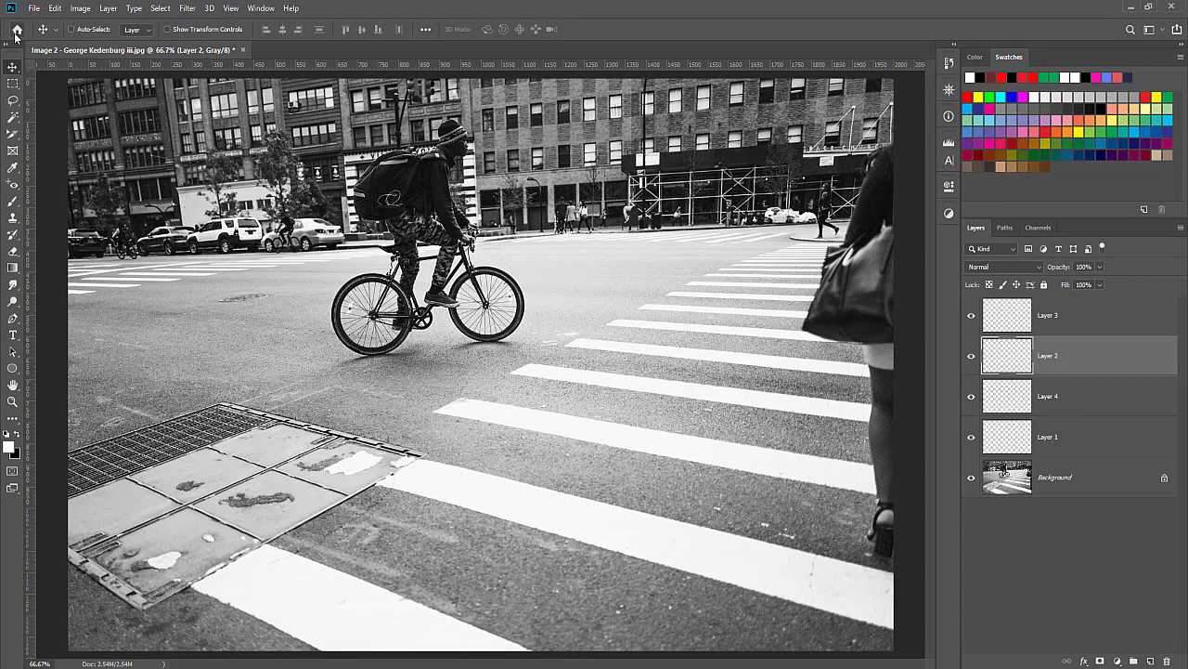
Step: Visit the Home screen, return to the cyclist photo, and show the Color panel instead of Swatches
left_click(16, 34)
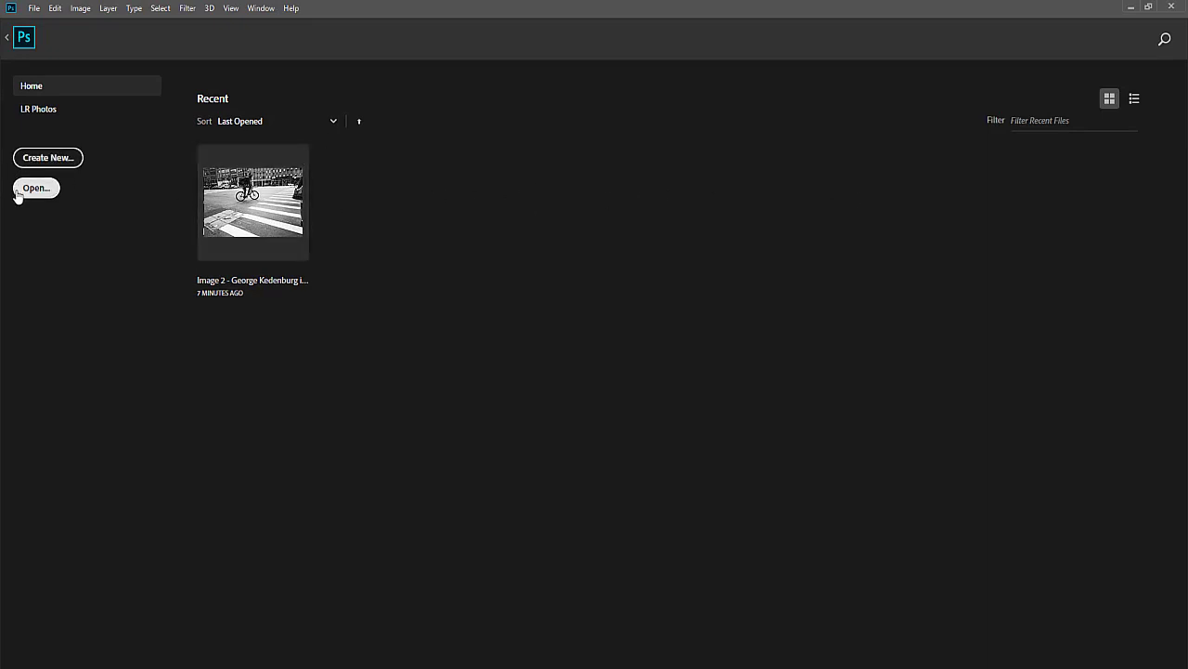
left_click(6, 41)
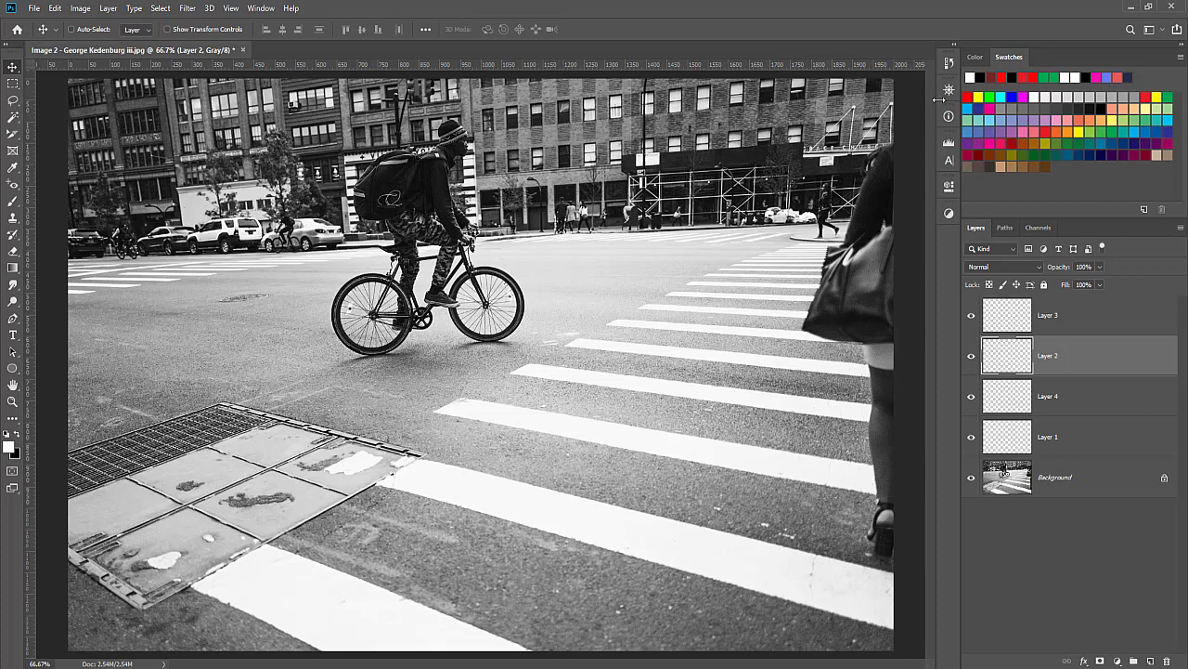
left_click(975, 56)
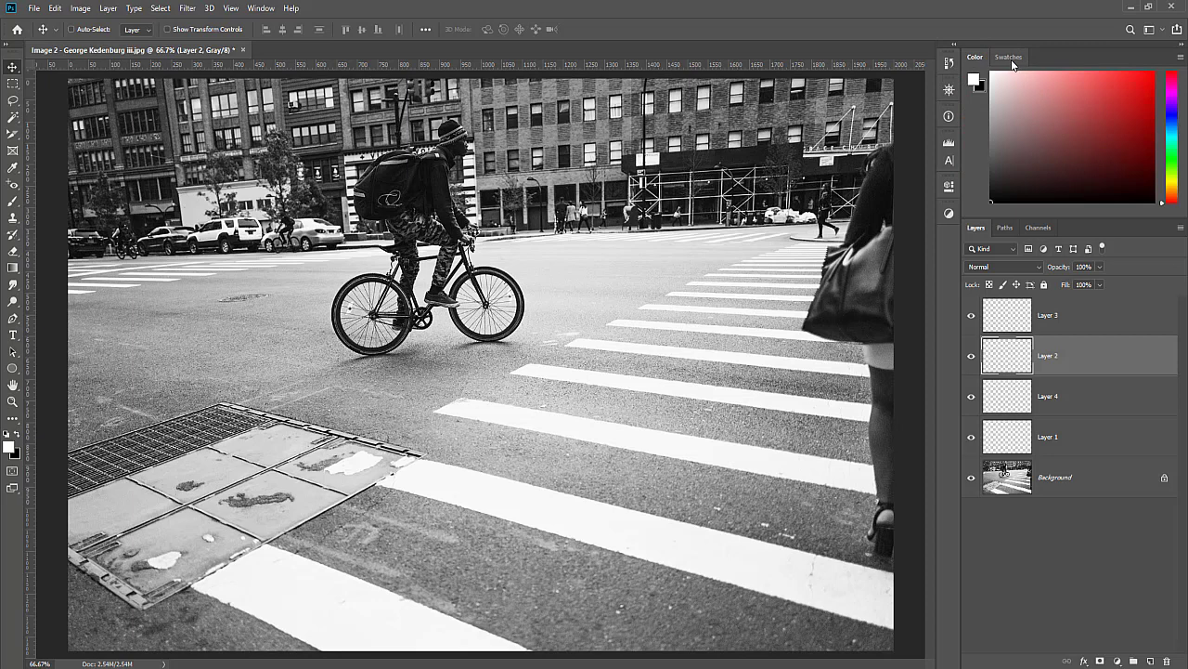
Step: Toggle between the Swatches and Color tabs, then pick a light pink from the Color field
left_click(1009, 57)
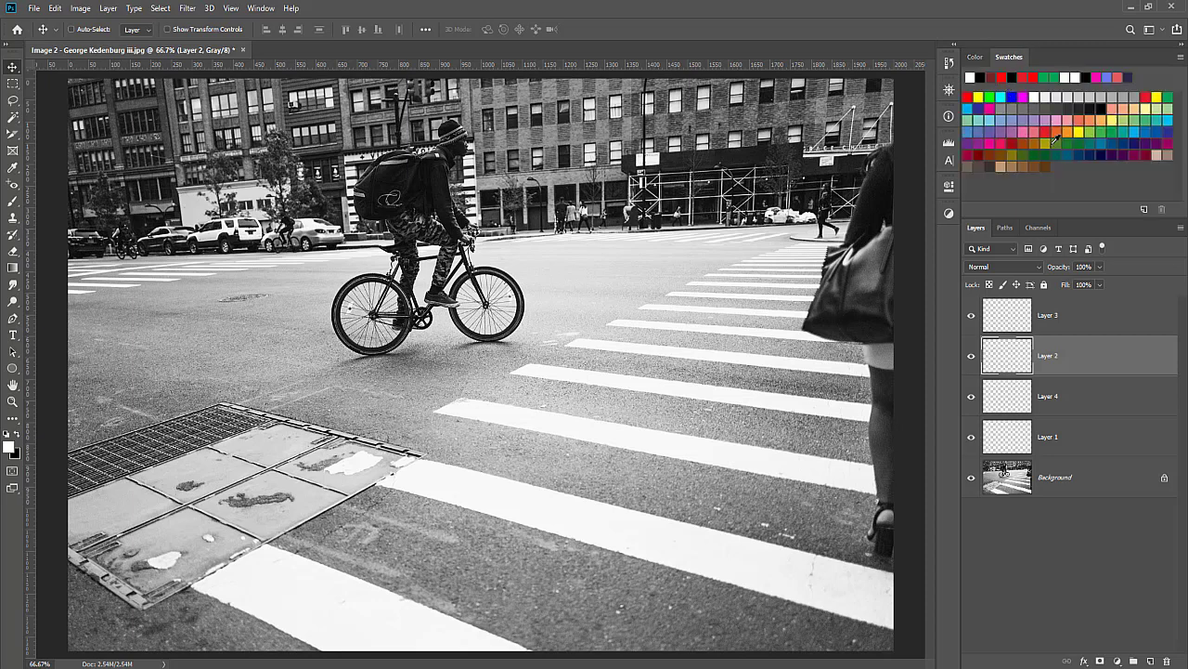
left_click(975, 57)
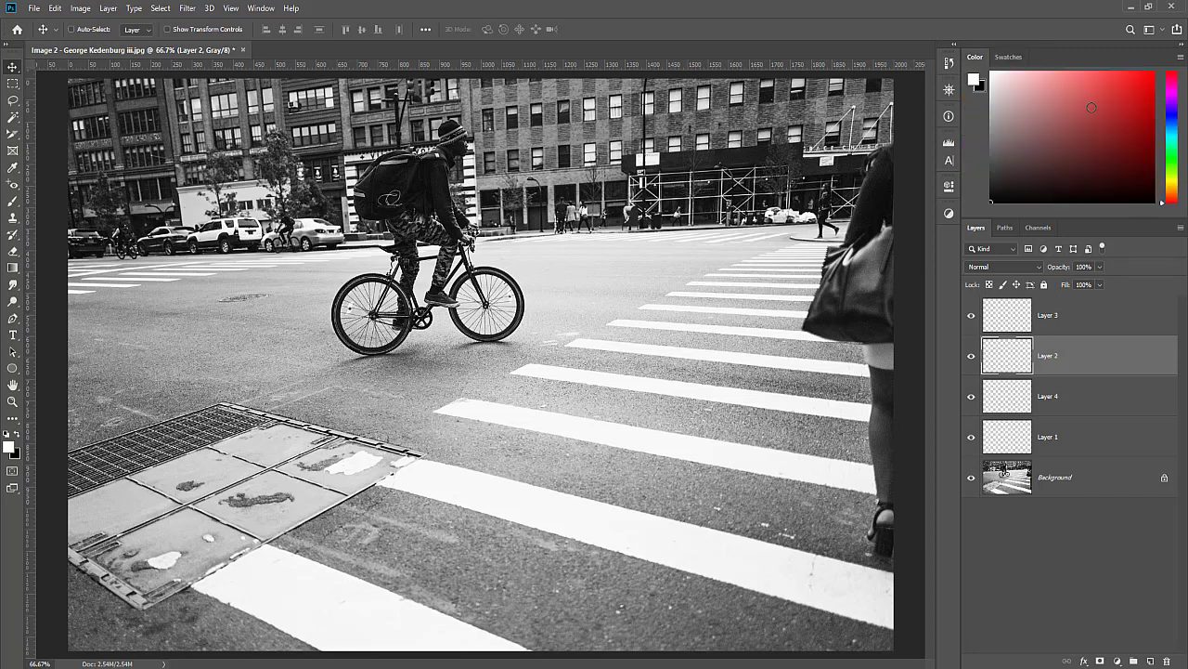
left_click(1105, 99)
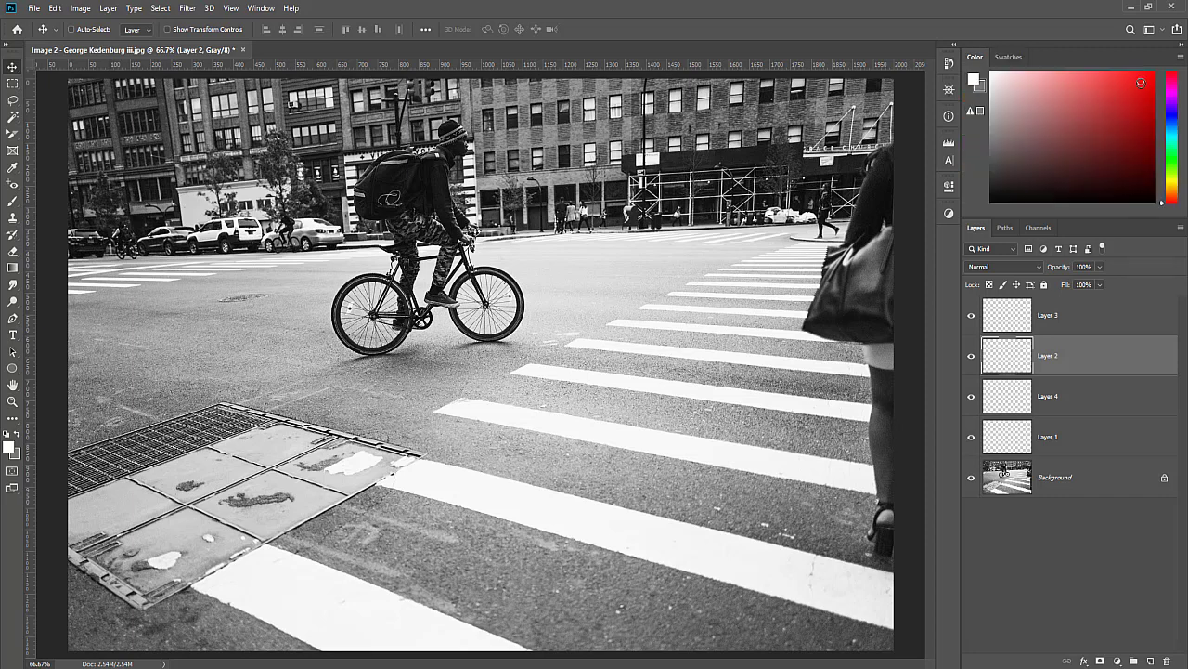